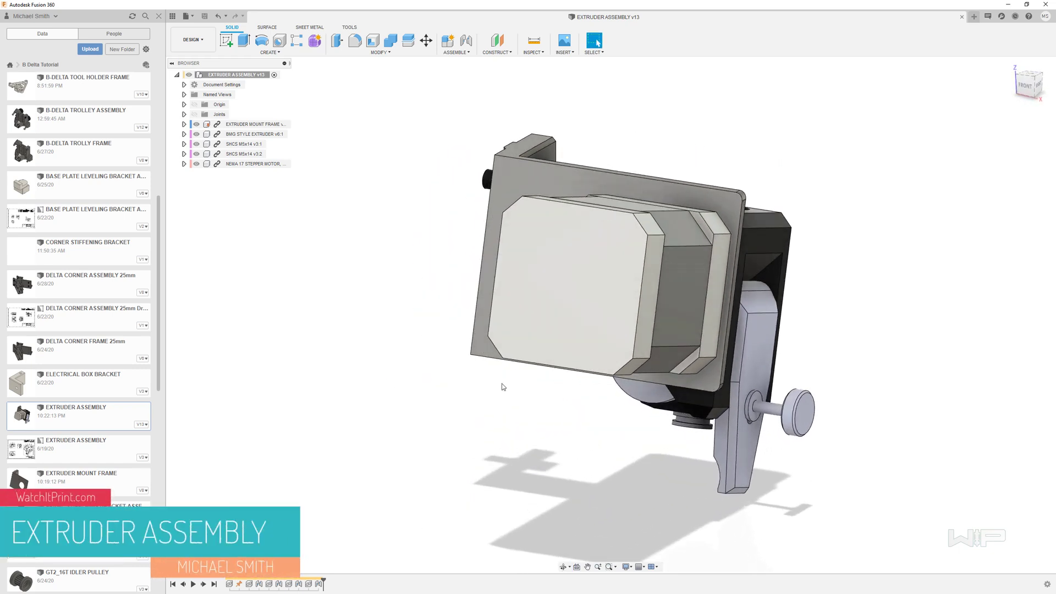
Step: Create a new blank design and save it as EXTRUDER ASSEMBLY in the B Delta Tutorial project
{"action": "left_click", "coordinate": [974, 17]}
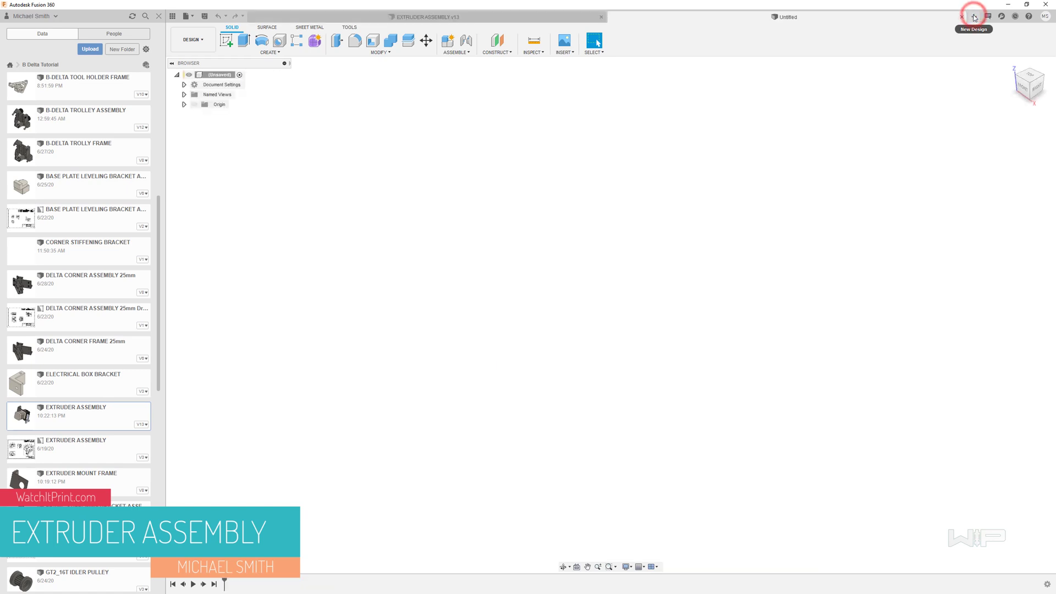
{"action": "left_click", "coordinate": [206, 16]}
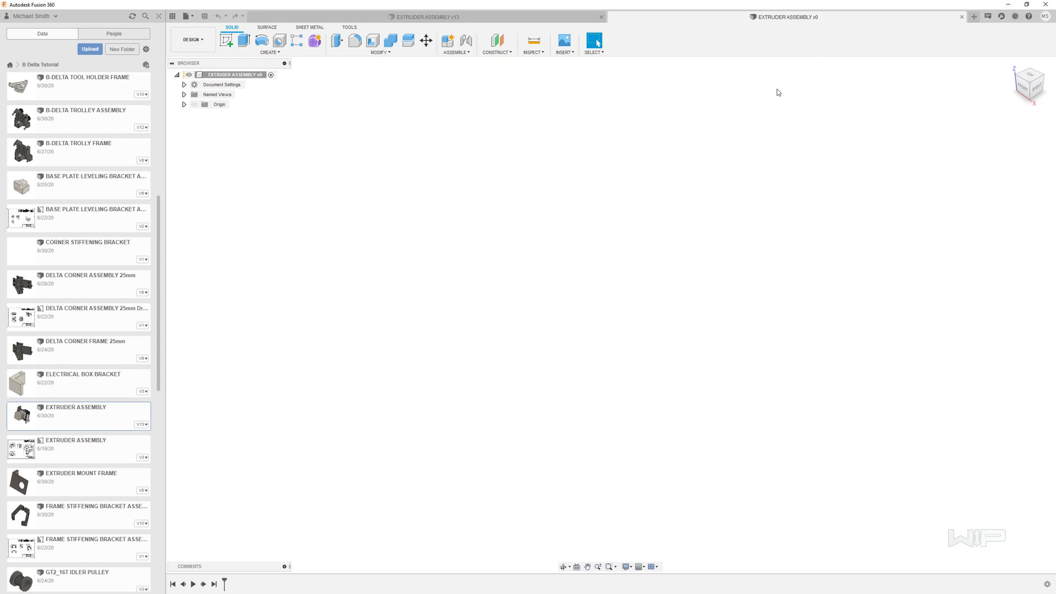
Step: Show the origin and insert EXTRUDER MOUNT FRAME from the Data panel as the first component
{"action": "left_click", "coordinate": [194, 105]}
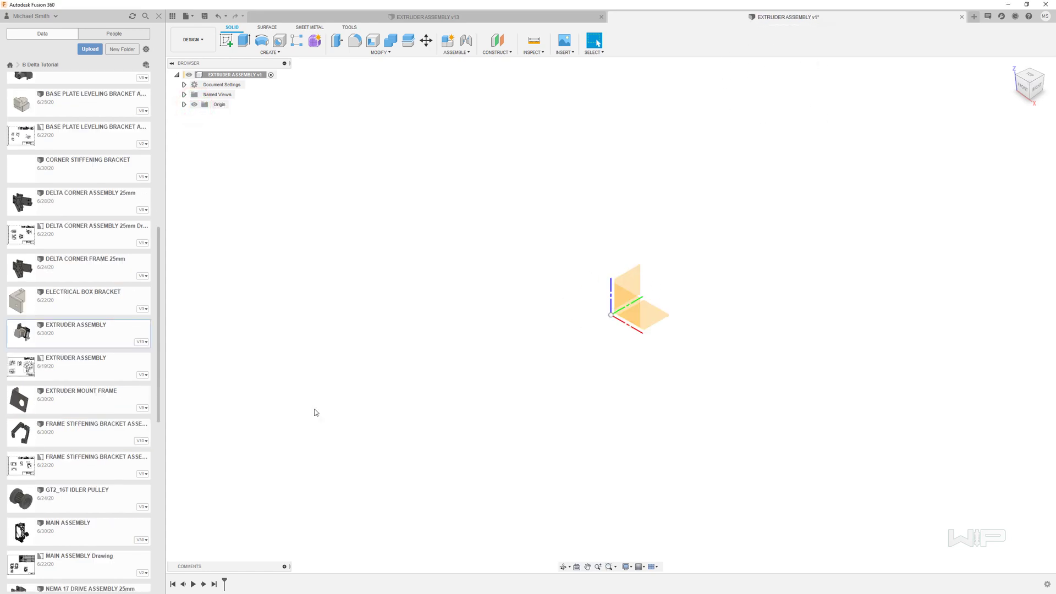
{"action": "left_click_drag", "start_coordinate": [70, 398], "coordinate": [609, 263]}
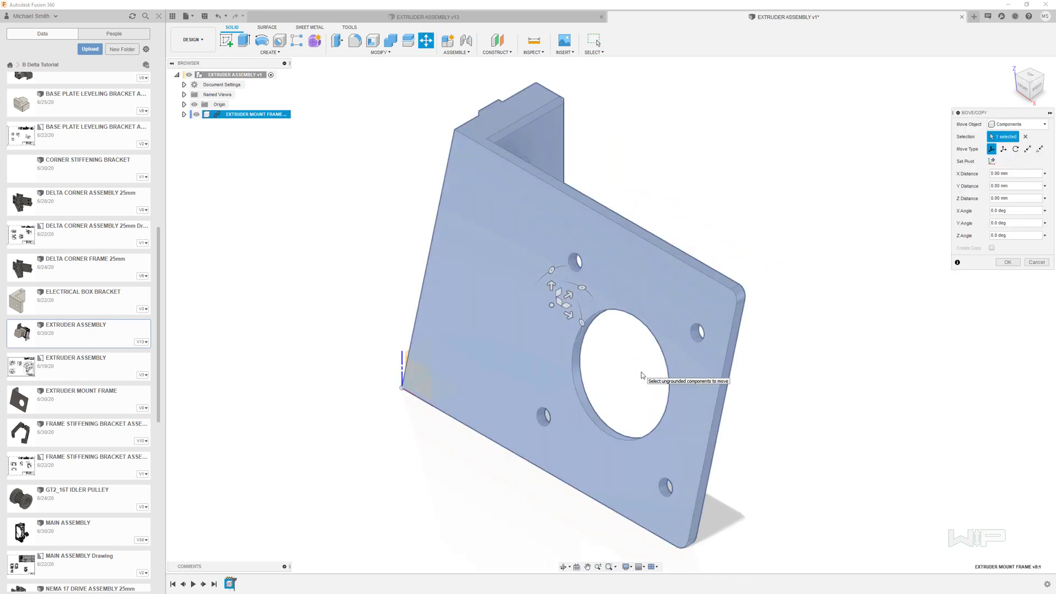
{"action": "left_click", "coordinate": [1007, 262]}
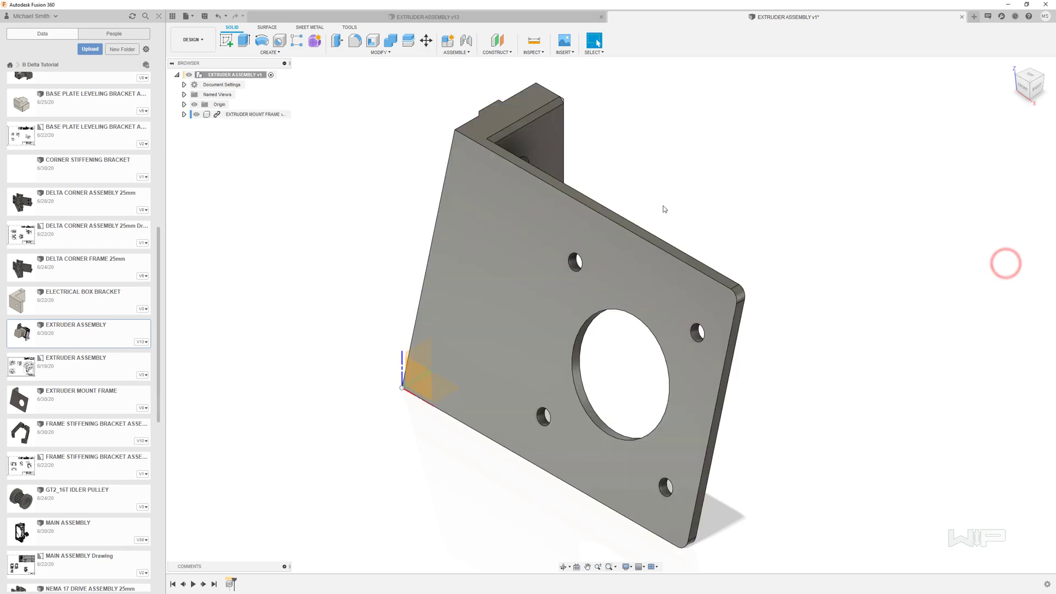
{"action": "left_click_drag", "start_coordinate": [501, 287], "coordinate": [524, 295]}
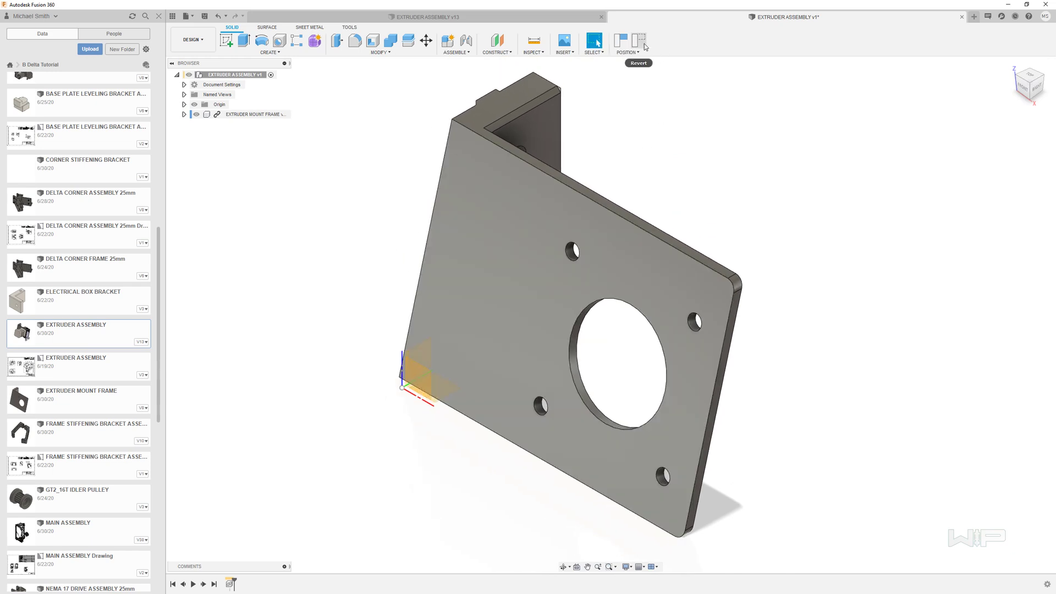
Step: Revert the mount frame's position change and ground EXTRUDER MOUNT FRAME in place
{"action": "left_click", "coordinate": [640, 40]}
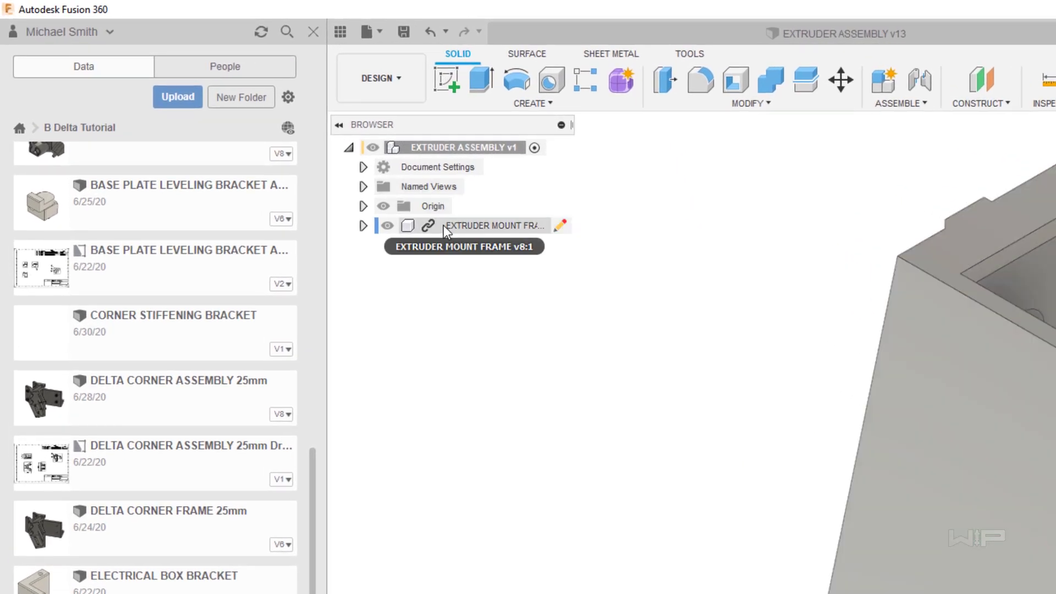
{"action": "right_click", "coordinate": [443, 226]}
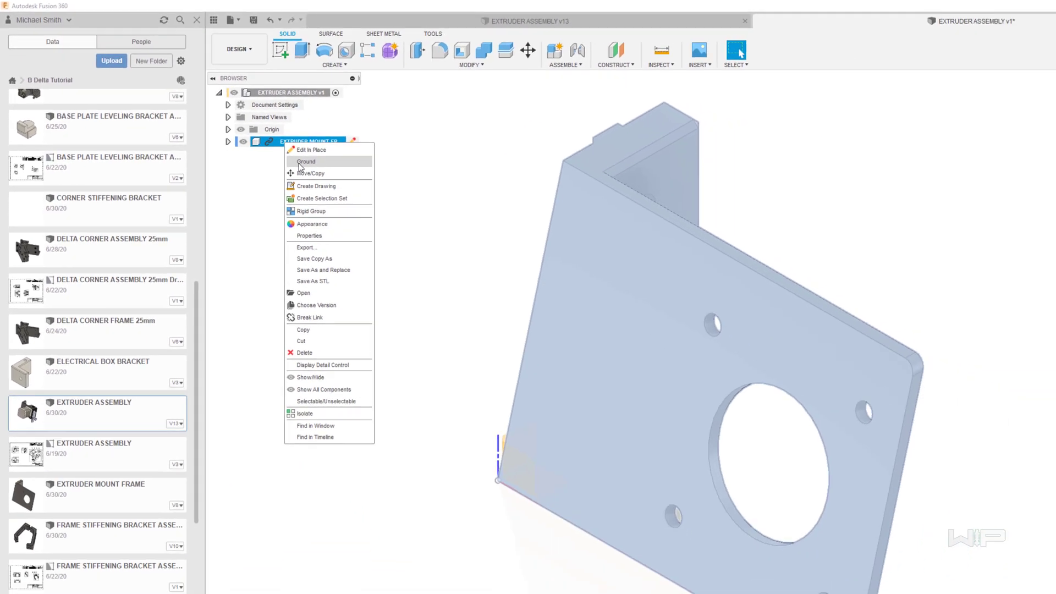
{"action": "left_click", "coordinate": [435, 234]}
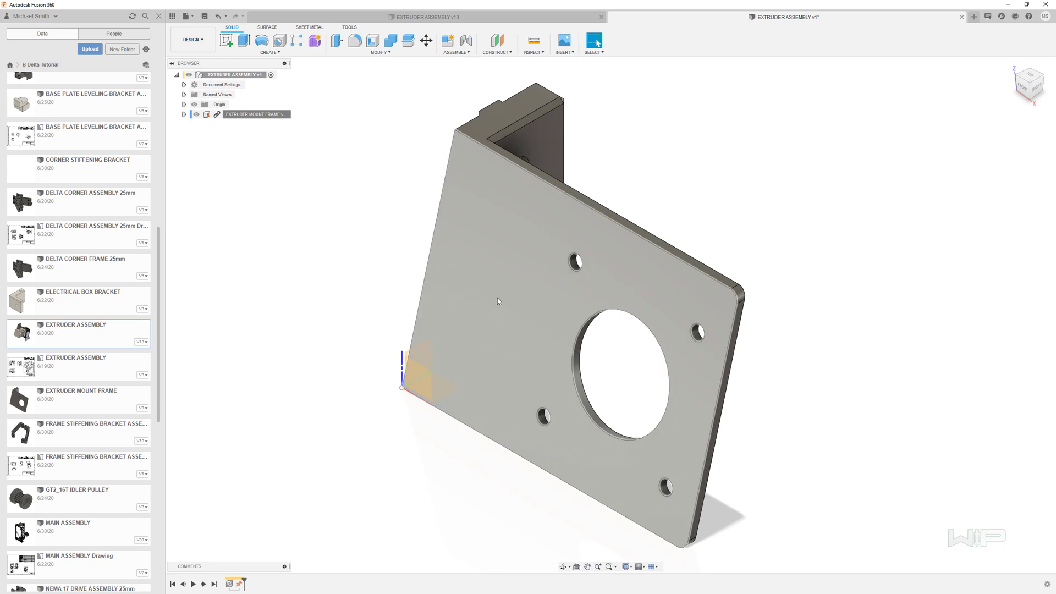
{"action": "left_click", "coordinate": [547, 250]}
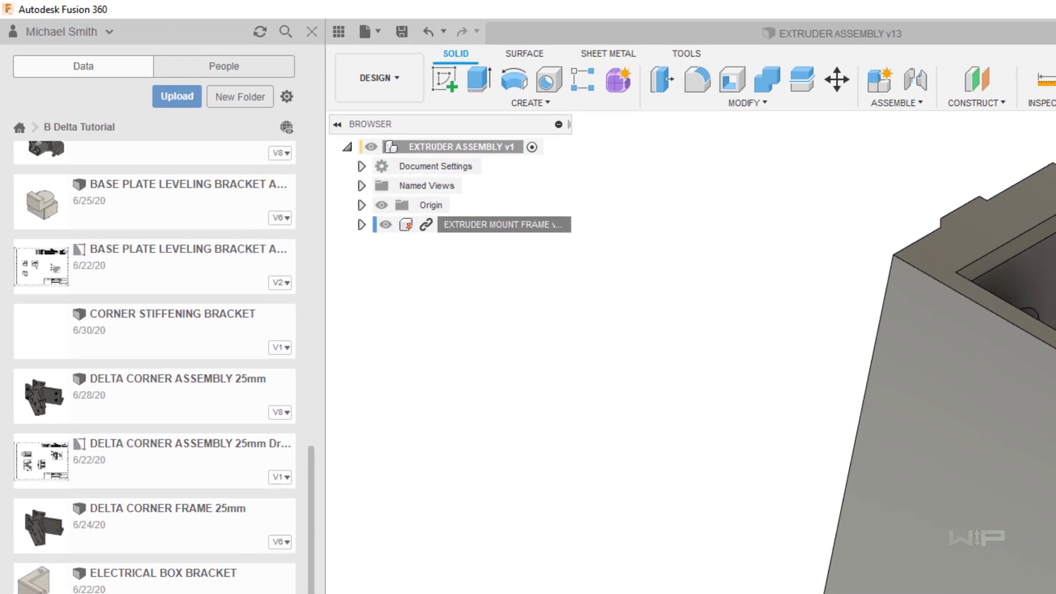
Step: Queue seven F3D files, including ExtruderReference and the NEMA 17 motor, for upload into Purchase Parts
{"action": "scroll", "coordinate": [47, 145], "scroll_direction": "up", "scroll_amount": 5}
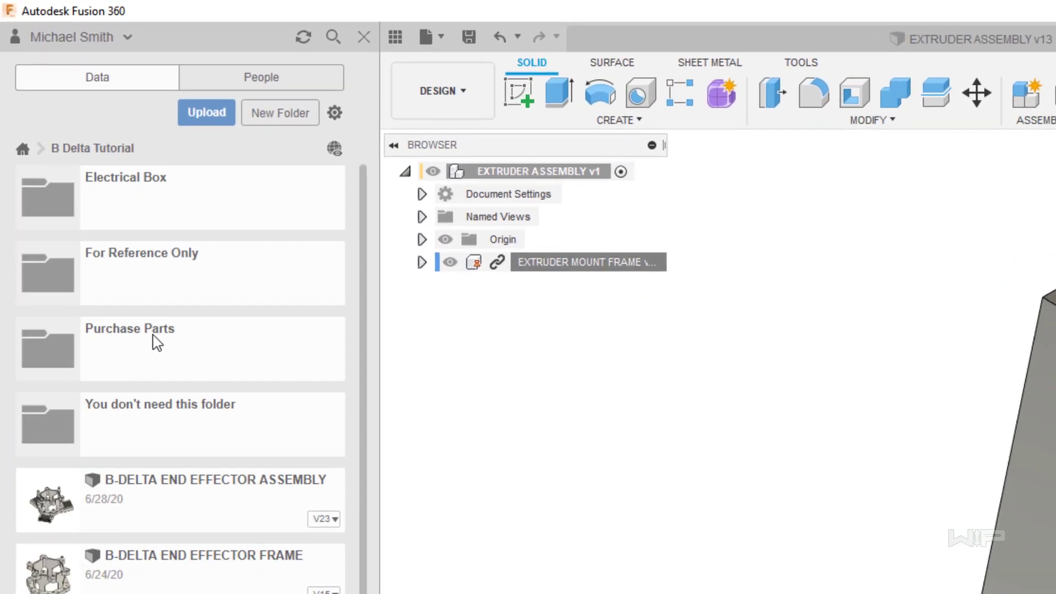
{"action": "left_click", "coordinate": [154, 337]}
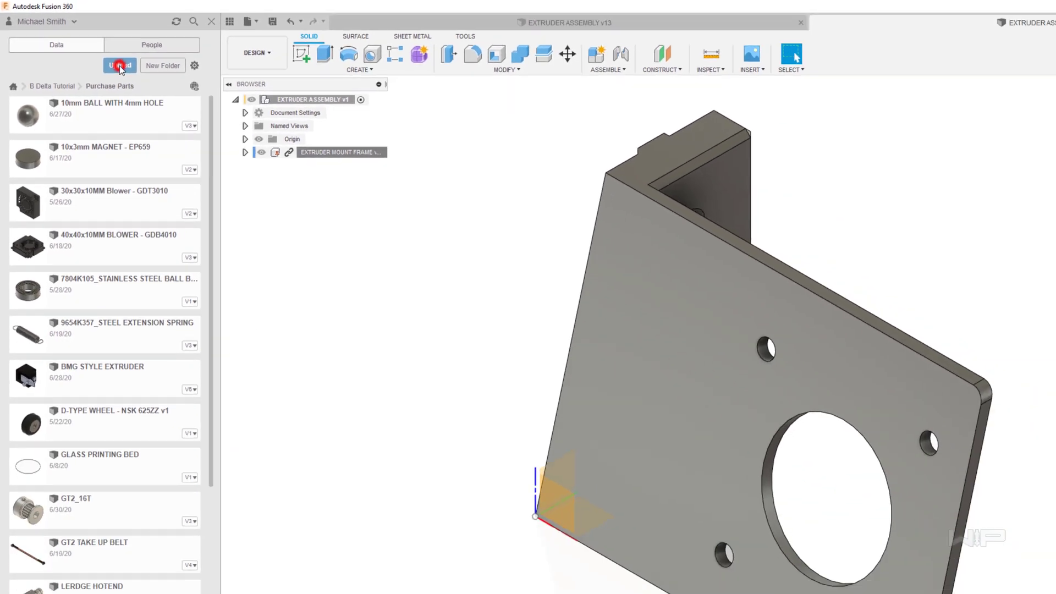
{"action": "left_click", "coordinate": [184, 100]}
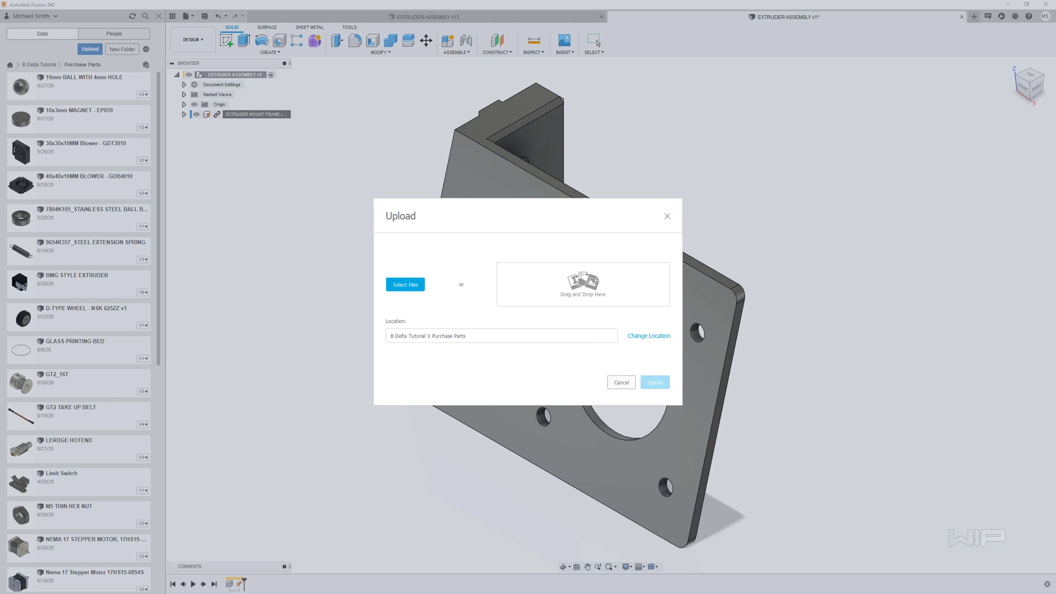
{"action": "left_click_drag", "start_coordinate": [806, 304], "coordinate": [578, 285]}
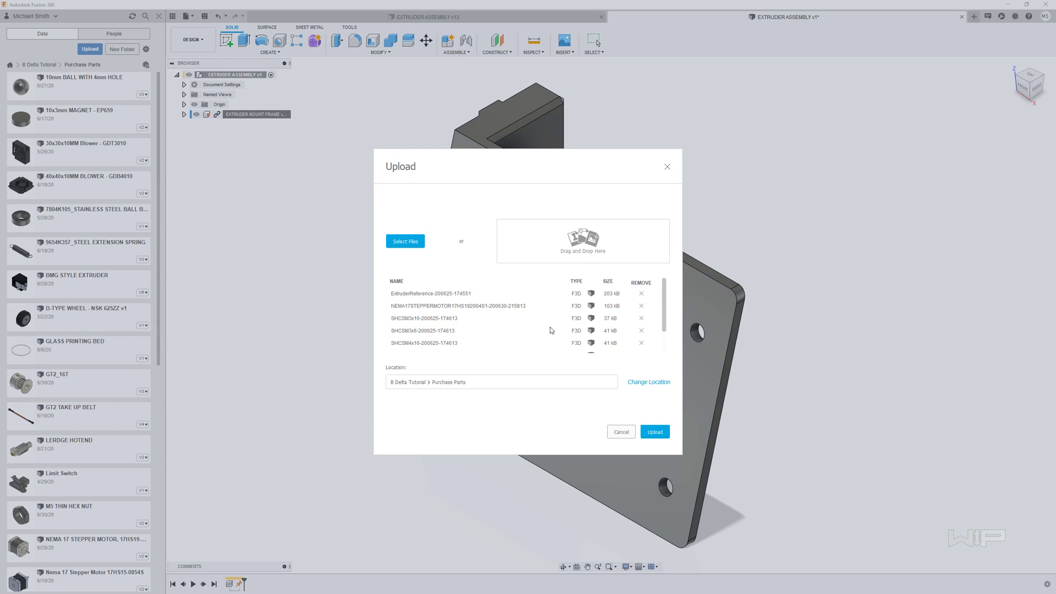
{"action": "left_click", "coordinate": [654, 433]}
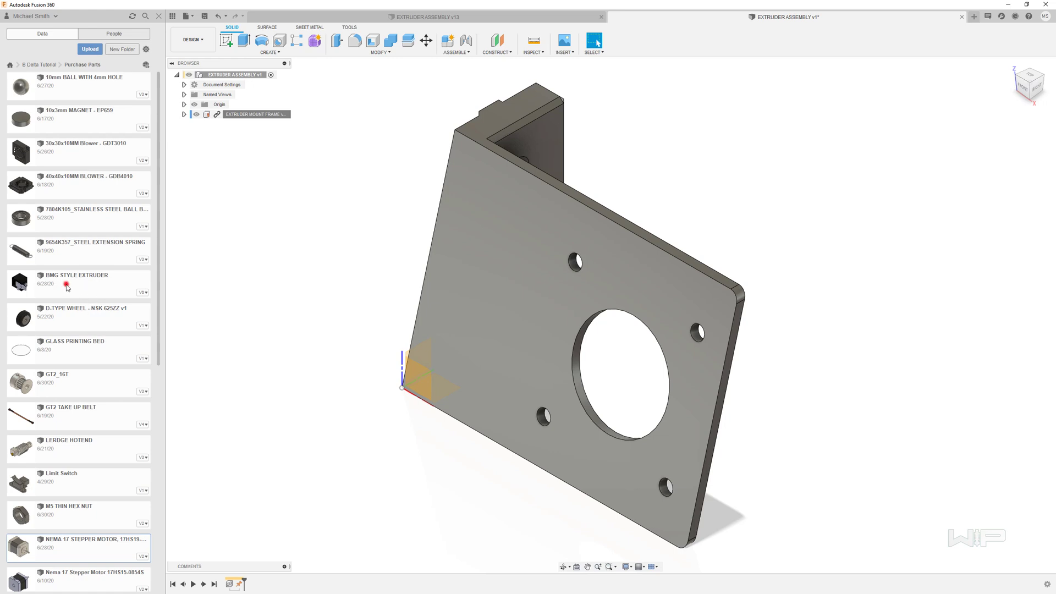
Step: Insert the BMG STYLE EXTRUDER from the Data panel beside the mount frame
{"action": "left_click_drag", "start_coordinate": [66, 286], "coordinate": [688, 169]}
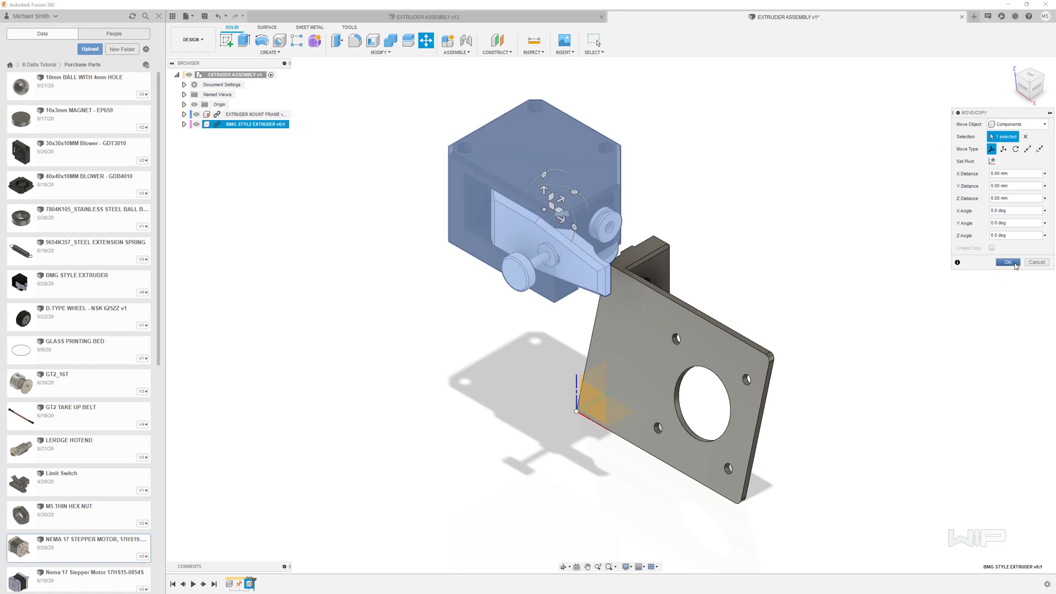
{"action": "left_click", "coordinate": [1008, 262]}
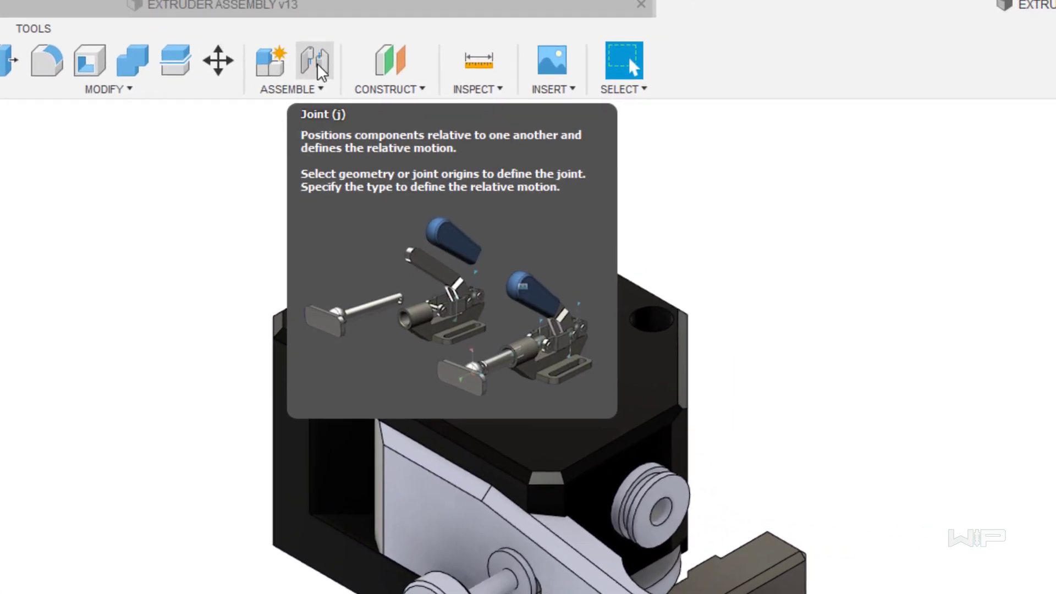
Step: Start a Rigid joint and orbit the view to show the extruder's underside
{"action": "left_click", "coordinate": [317, 66]}
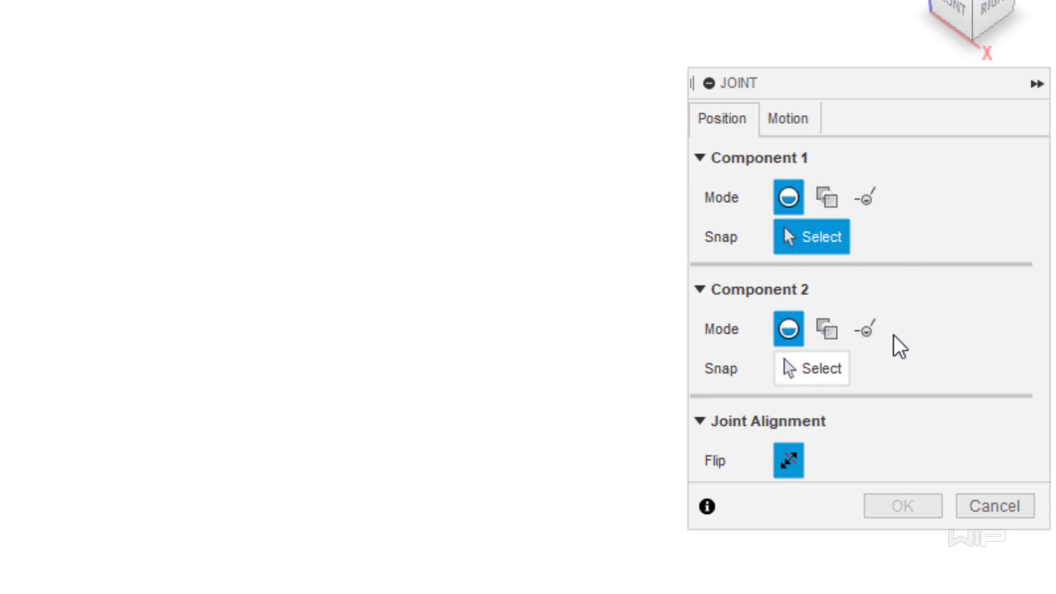
{"action": "left_click", "coordinate": [810, 126]}
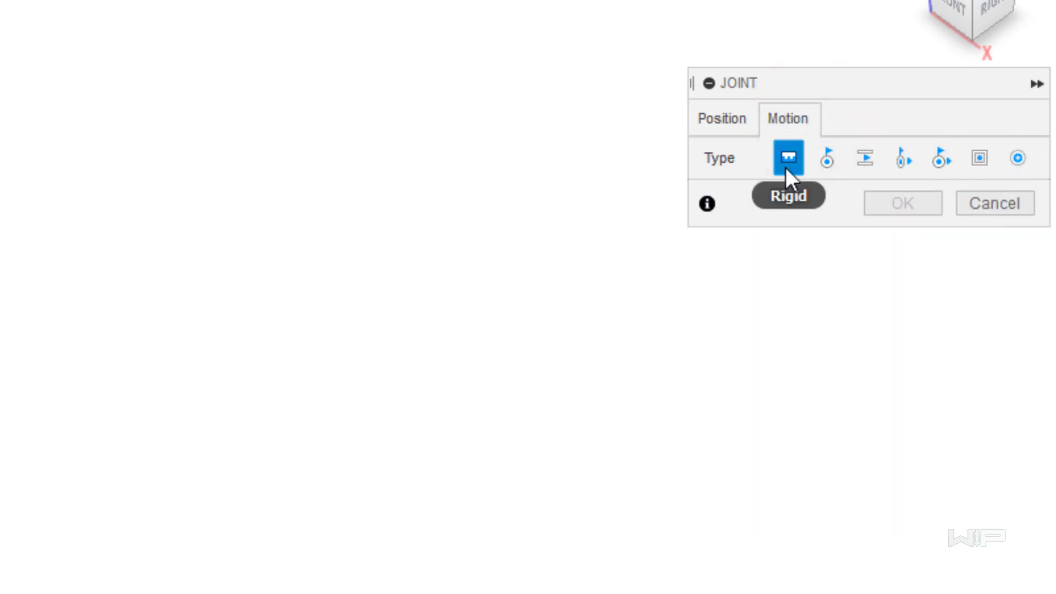
{"action": "left_click", "coordinate": [741, 126]}
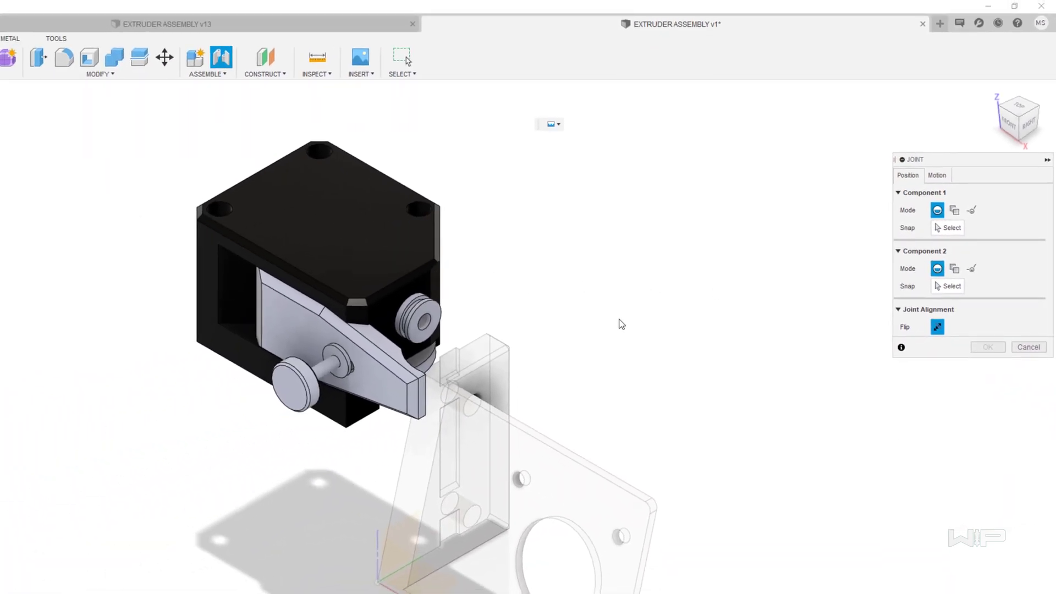
{"action": "middle_click_drag", "start_coordinate": [367, 289], "coordinate": [367, 209], "text": "shift"}
{"action": "scroll", "coordinate": [324, 456], "scroll_direction": "up", "scroll_amount": 5}
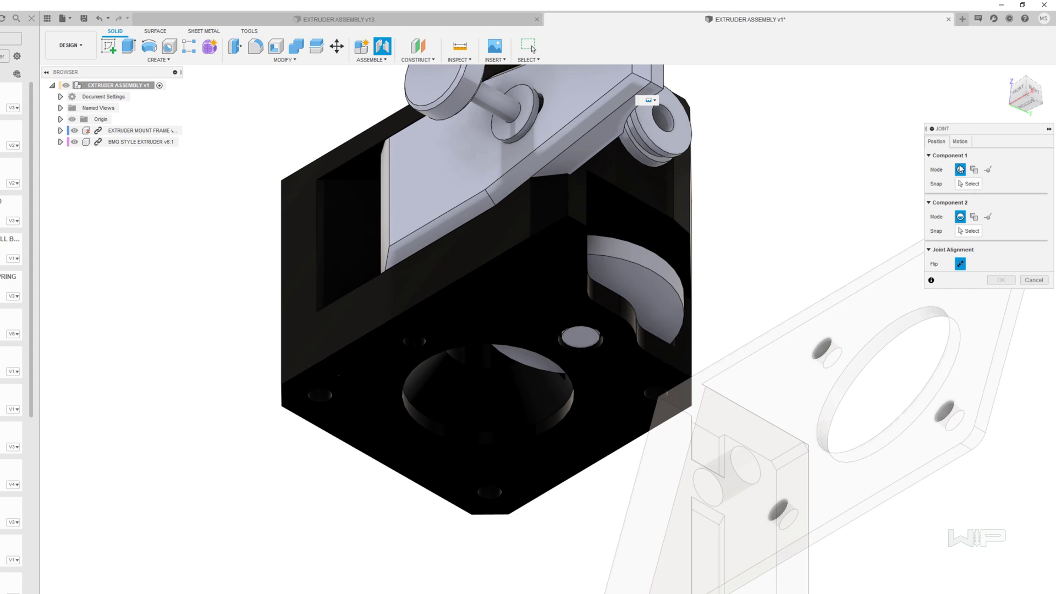
Step: Pick the extruder's motor-hole centre, then the centre of the frame's large hole as joint origins
{"action": "left_click", "coordinate": [967, 185]}
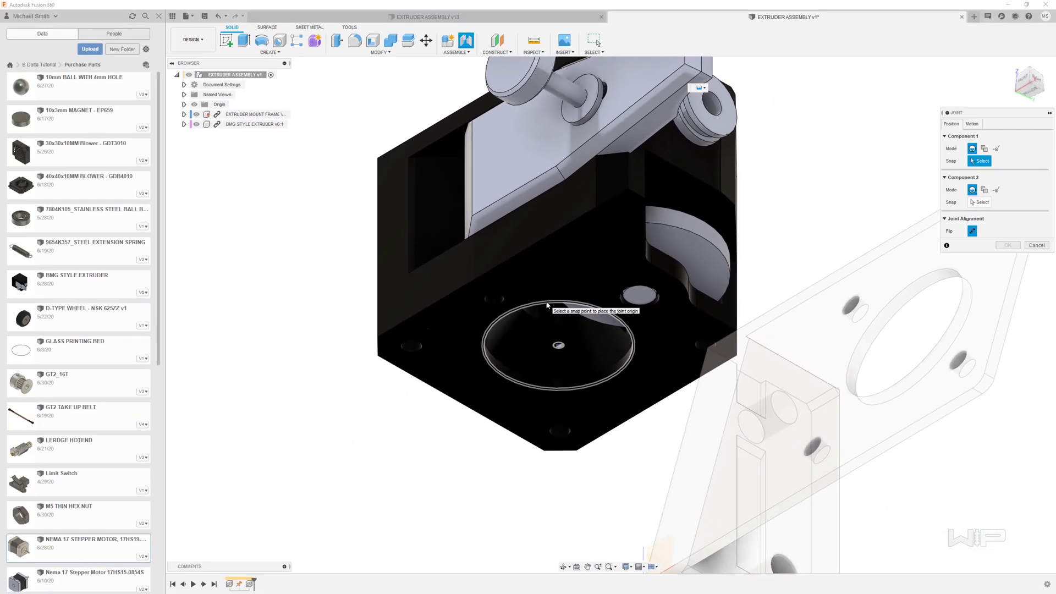
{"action": "left_click", "coordinate": [543, 306]}
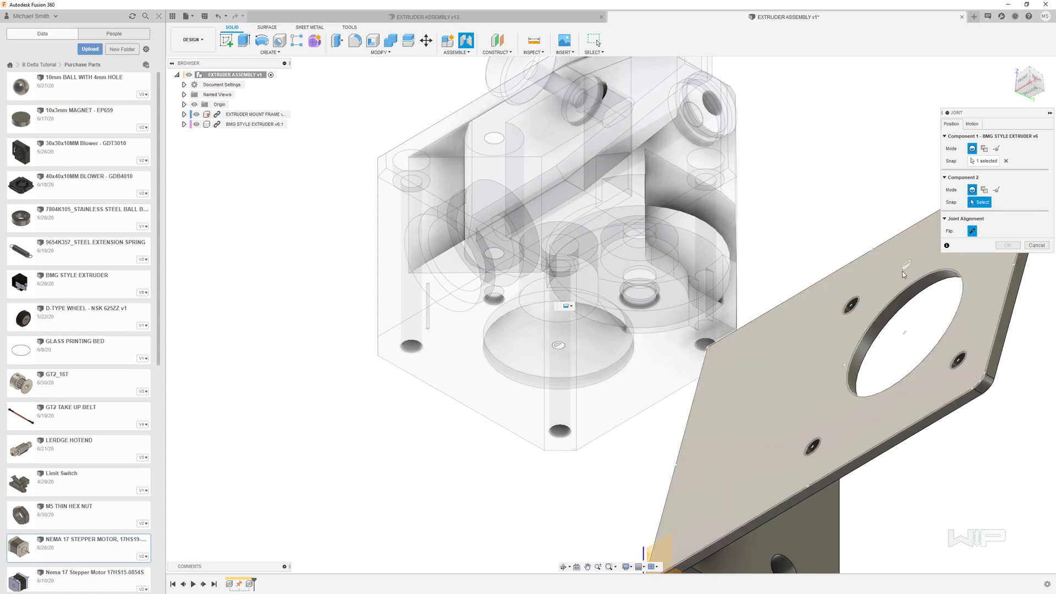
{"action": "middle_click_drag", "start_coordinate": [905, 334], "coordinate": [759, 325], "text": "shift"}
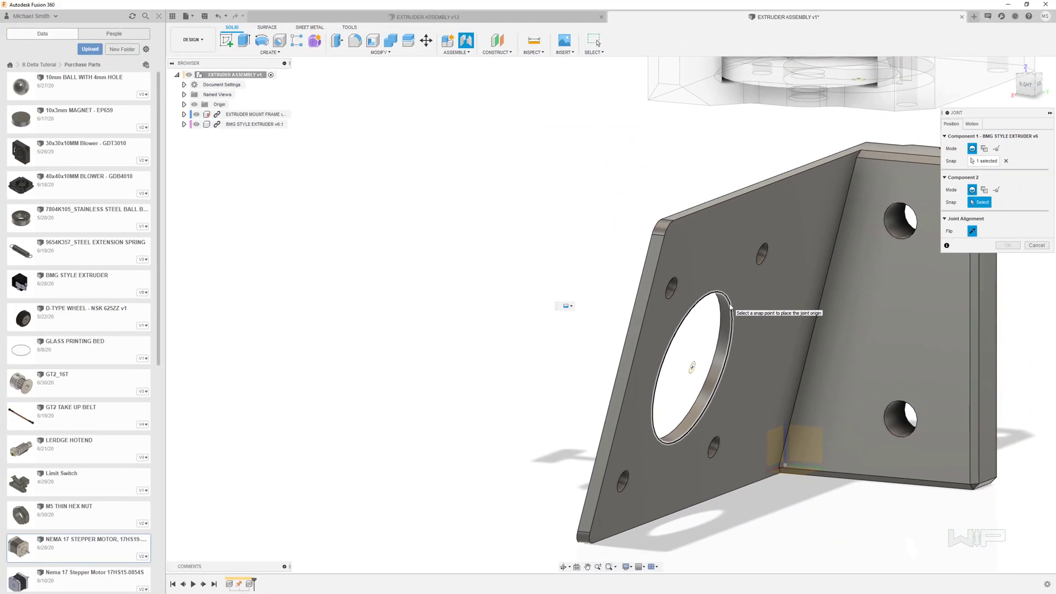
{"action": "left_click", "coordinate": [730, 305]}
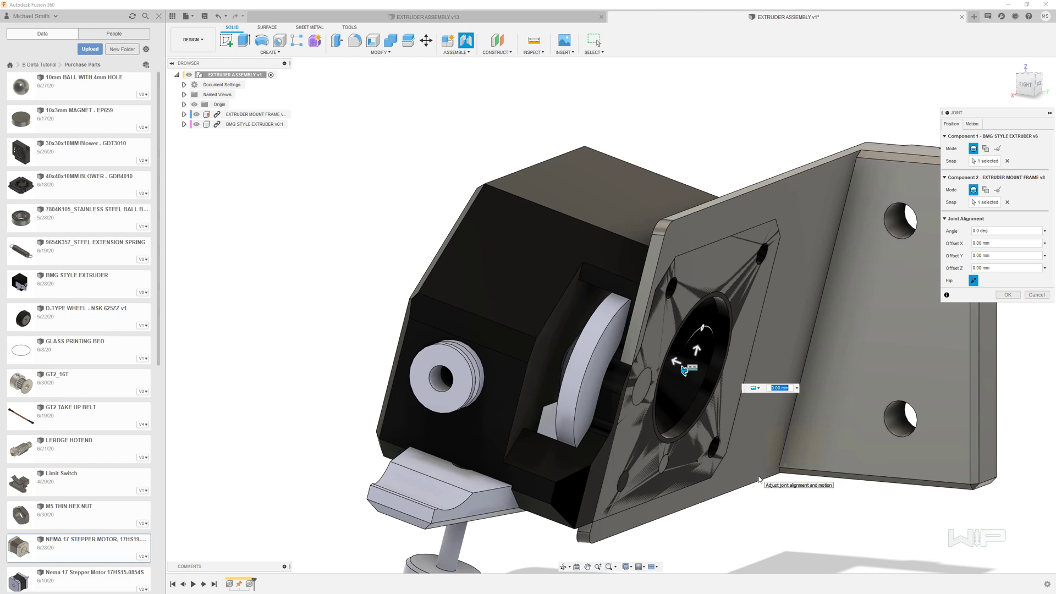
Step: Flip and rotate the extruder to -90.0 deg about the hole, then confirm the rigid joint
{"action": "middle_click_drag", "start_coordinate": [759, 478], "coordinate": [724, 470], "text": "shift"}
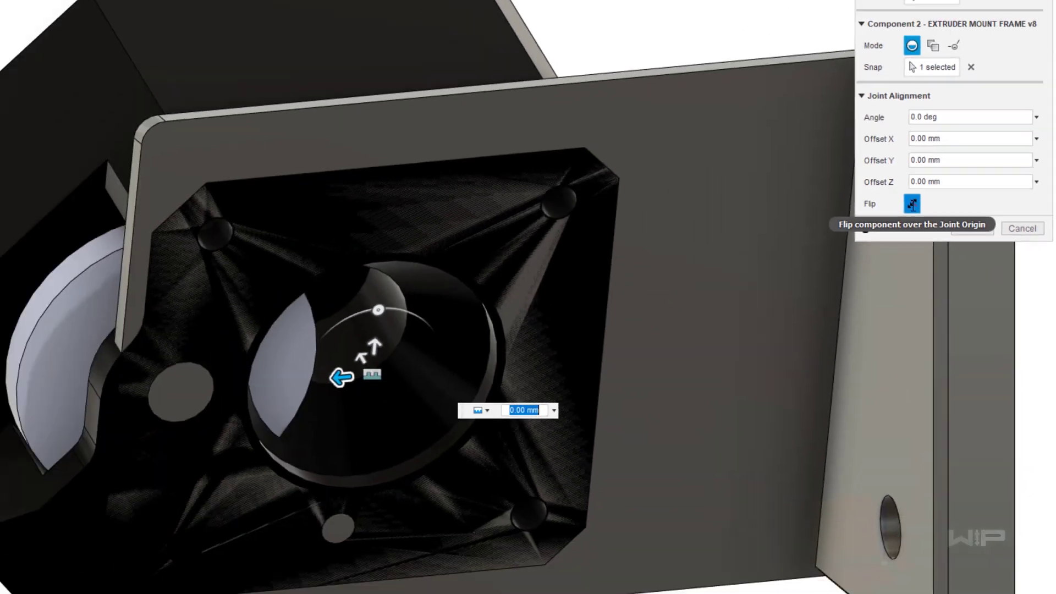
{"action": "left_click", "coordinate": [624, 243]}
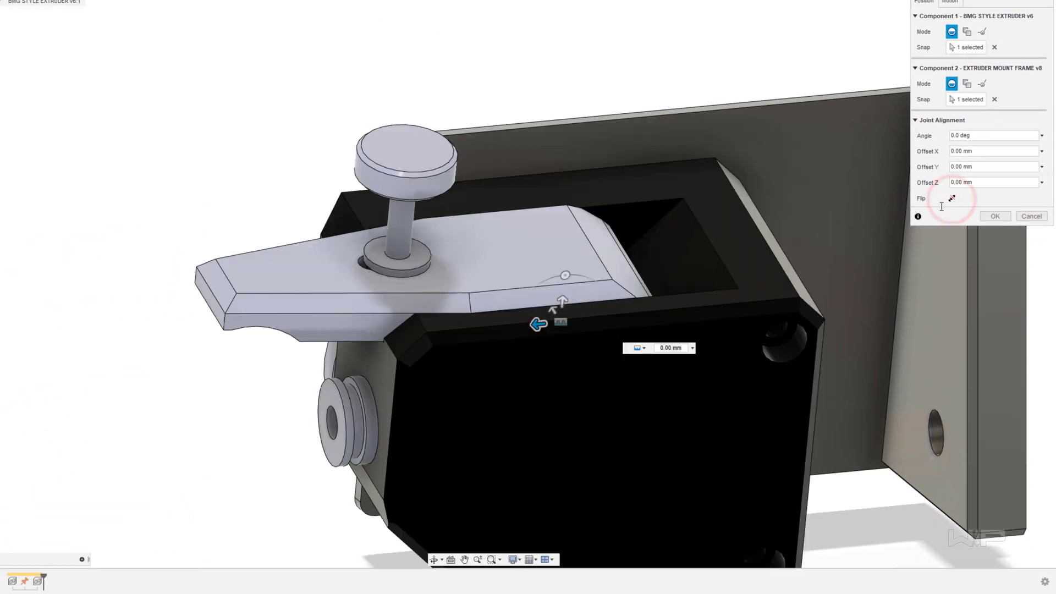
{"action": "mouse_move", "coordinate": [524, 159]}
{"action": "middle_mouse_down", "text": "shift"}
{"action": "mouse_move", "coordinate": [502, 148]}
{"action": "mouse_move", "coordinate": [522, 198]}
{"action": "mouse_move", "coordinate": [556, 209]}
{"action": "mouse_move", "coordinate": [550, 236]}
{"action": "mouse_move", "coordinate": [549, 226]}
{"action": "middle_mouse_up", "text": "shift"}
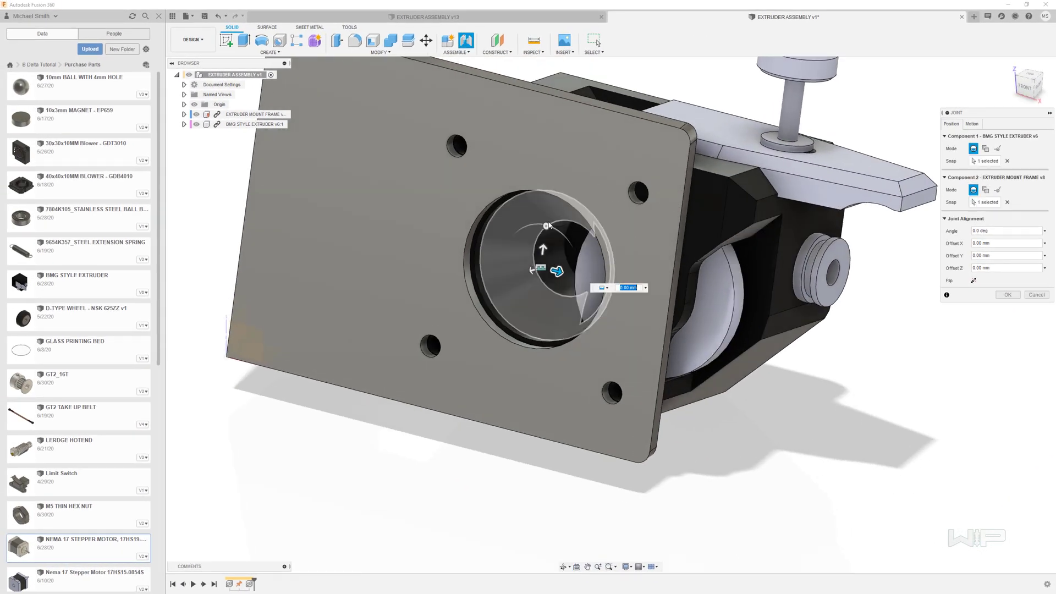
{"action": "left_click_drag", "start_coordinate": [548, 225], "coordinate": [582, 266]}
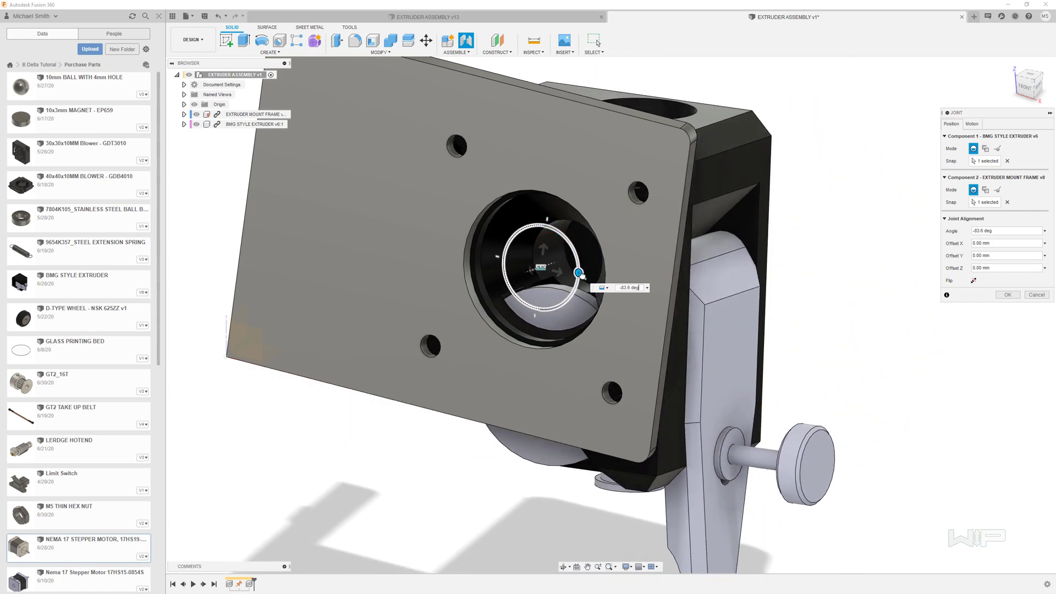
{"action": "left_click_drag", "start_coordinate": [579, 274], "coordinate": [580, 277]}
{"action": "middle_click_drag", "start_coordinate": [575, 277], "coordinate": [629, 182], "text": "shift"}
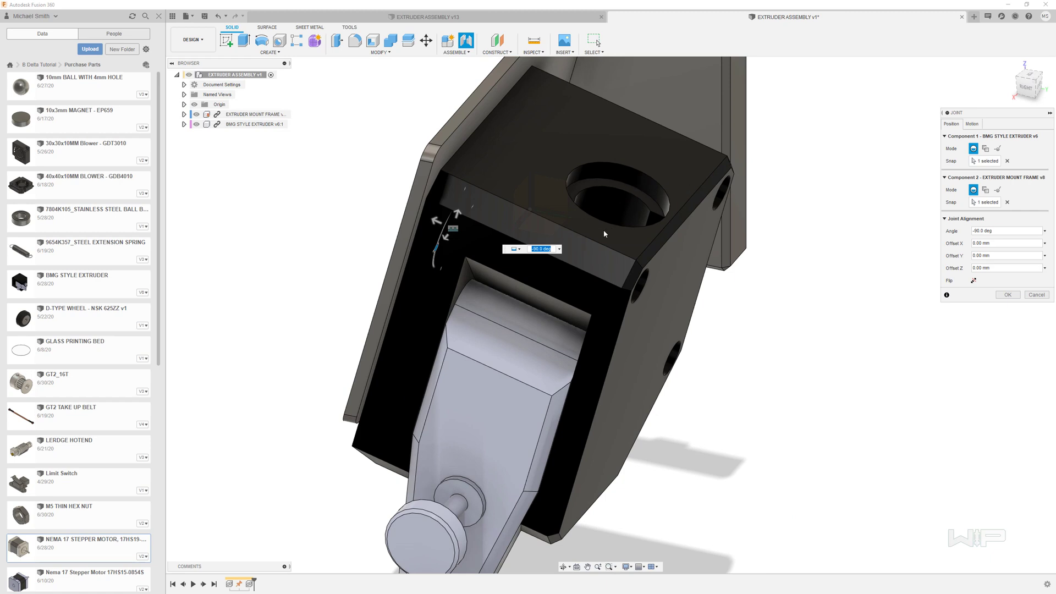
{"action": "scroll", "coordinate": [599, 374], "scroll_direction": "down", "scroll_amount": 4}
{"action": "middle_click_drag", "start_coordinate": [568, 408], "coordinate": [687, 392], "text": "shift"}
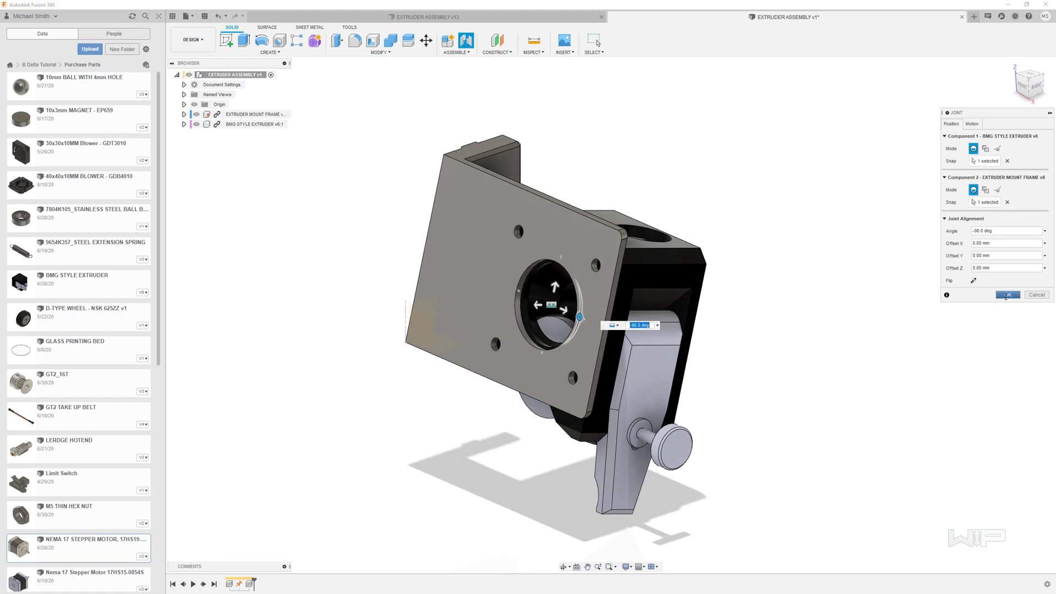
{"action": "left_click", "coordinate": [1008, 295]}
{"action": "left_click", "coordinate": [650, 257]}
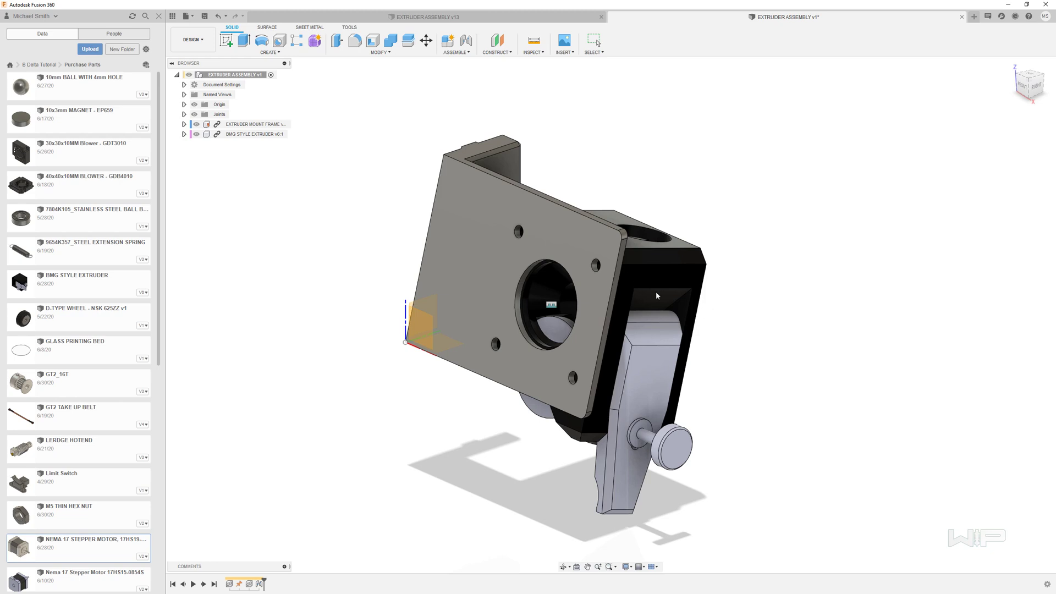
{"action": "key", "text": "Escape"}
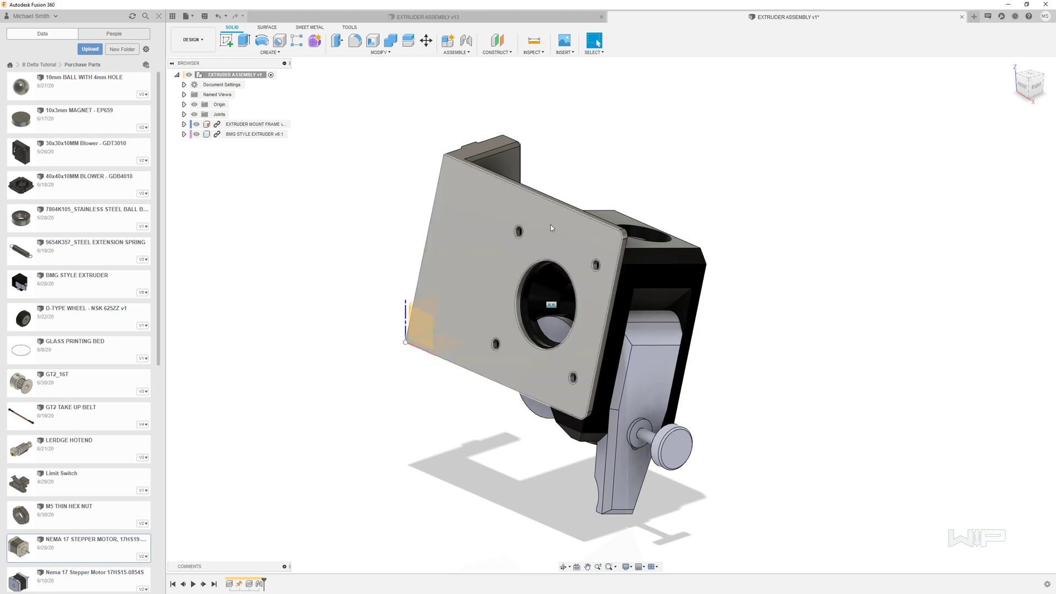
{"action": "left_click", "coordinate": [470, 210]}
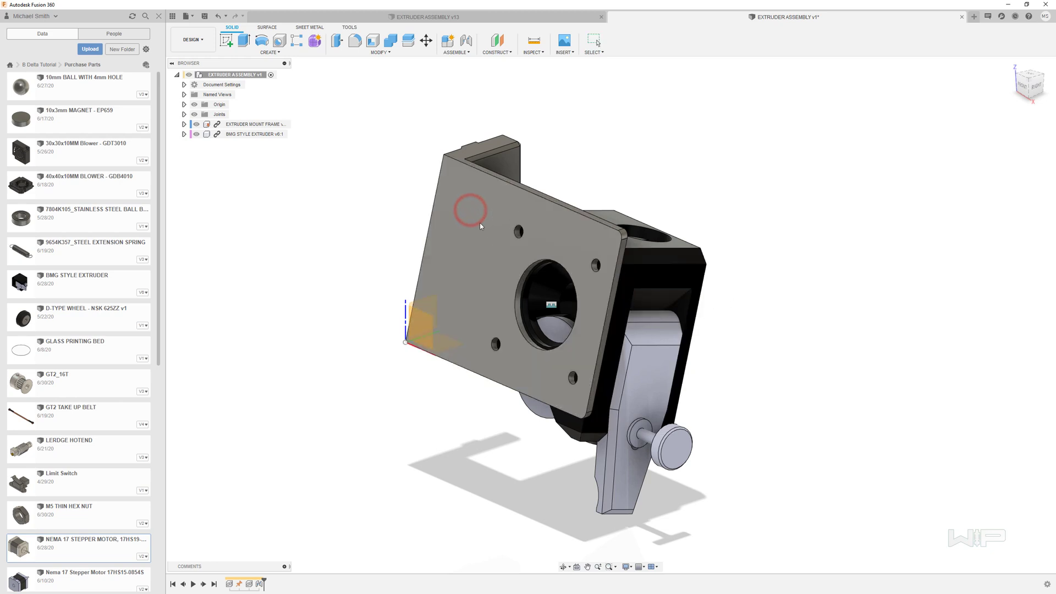
{"action": "key", "text": "Escape"}
{"action": "middle_click_drag", "start_coordinate": [618, 179], "coordinate": [305, 368], "text": "shift"}
{"action": "scroll", "coordinate": [48, 383], "scroll_direction": "down", "scroll_amount": 3}
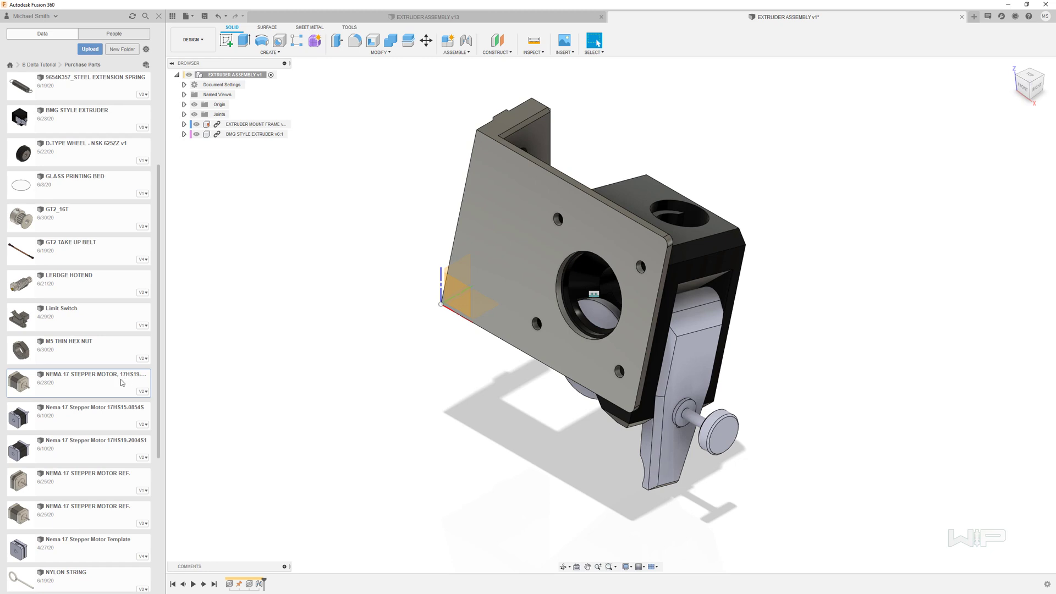
Step: Insert the NEMA 17 stepper motor, moved −24.8438 mm X and −77.3881 mm Y
{"action": "left_click_drag", "start_coordinate": [76, 391], "coordinate": [333, 227]}
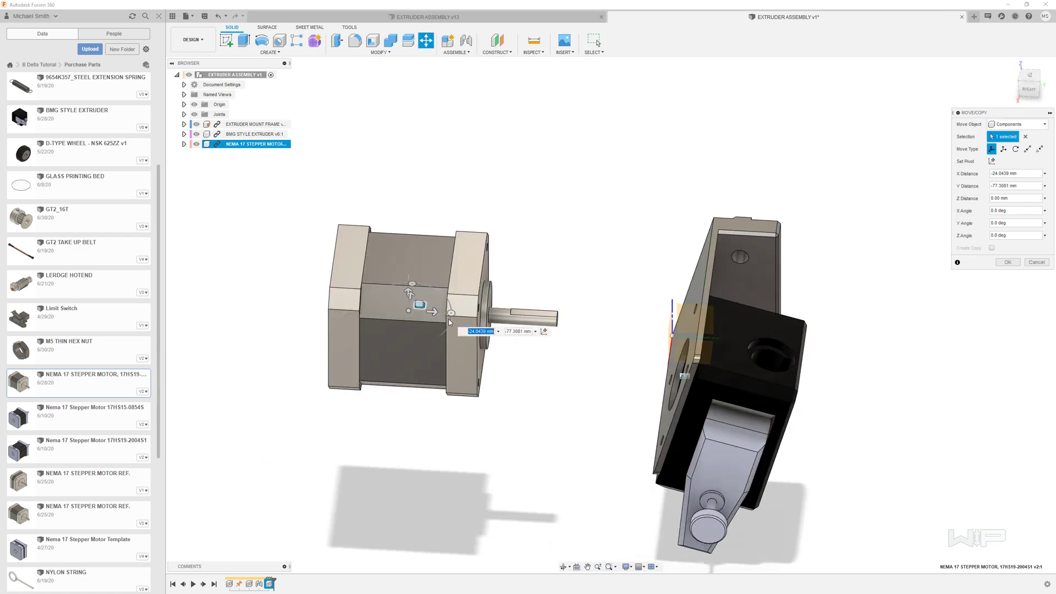
{"action": "key", "text": "Return"}
{"action": "key", "text": "m"}
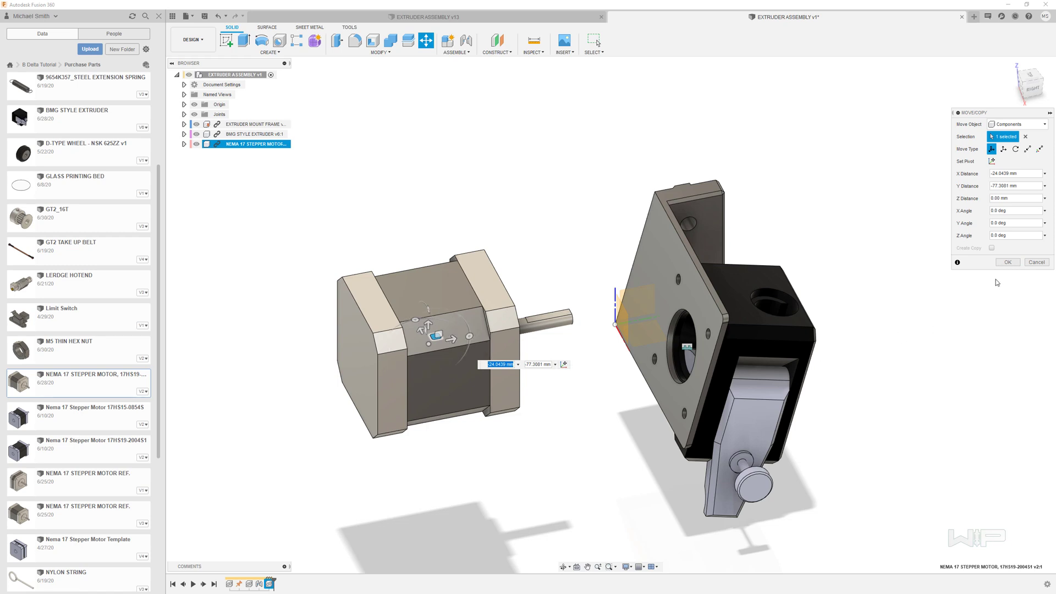
Step: Joint the motor's flange centre to the frame's large hole at -90.0 deg, seated behind the plate
{"action": "left_click", "coordinate": [1006, 264]}
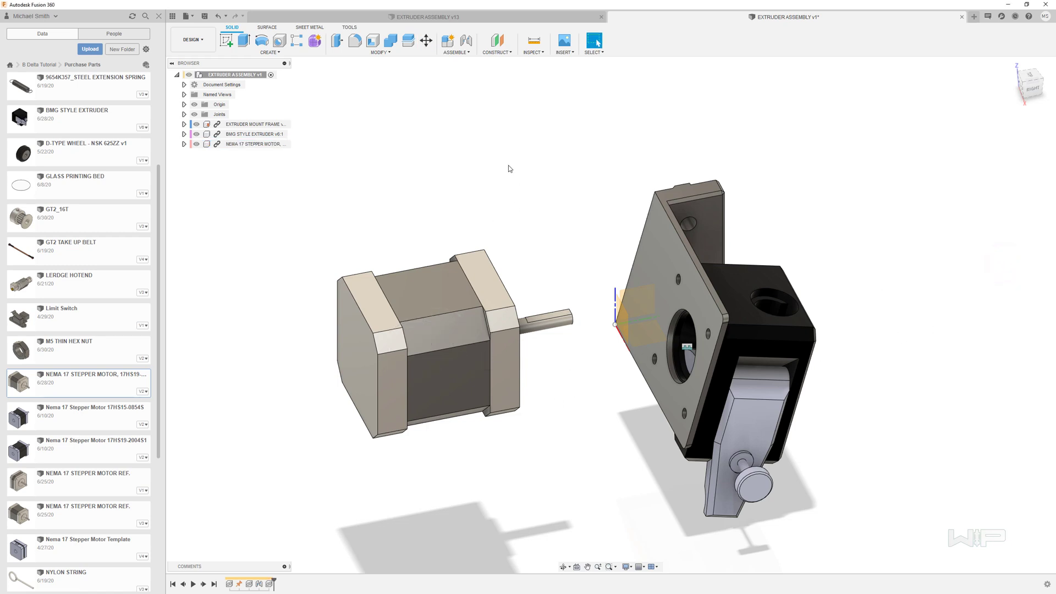
{"action": "left_click", "coordinate": [517, 183]}
{"action": "key", "text": "j"}
{"action": "middle_click_drag", "start_coordinate": [514, 284], "coordinate": [474, 277], "text": "shift"}
{"action": "scroll", "coordinate": [474, 277], "scroll_direction": "up", "scroll_amount": 2}
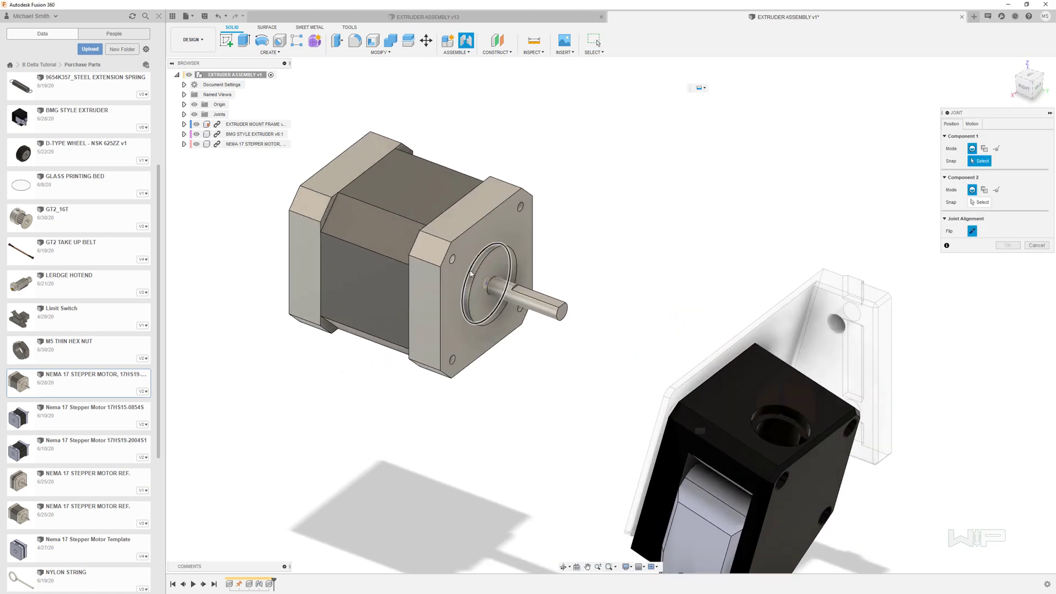
{"action": "left_click", "coordinate": [470, 274]}
{"action": "middle_click_drag", "start_coordinate": [473, 270], "coordinate": [588, 255], "text": "shift"}
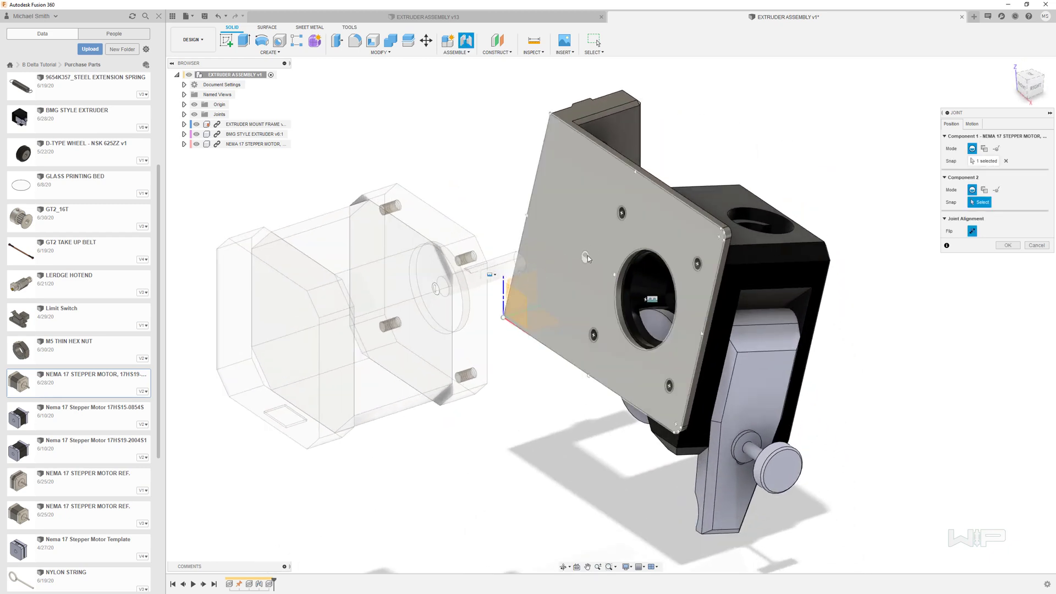
{"action": "left_click", "coordinate": [628, 260]}
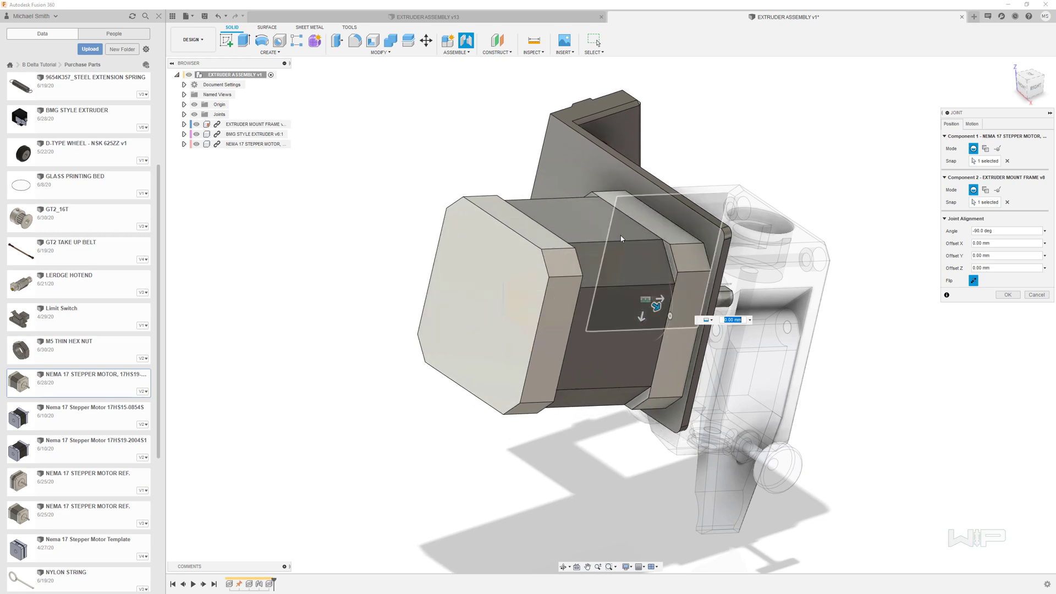
{"action": "mouse_move", "coordinate": [637, 233]}
{"action": "middle_mouse_down", "text": "shift"}
{"action": "mouse_move", "coordinate": [512, 233]}
{"action": "mouse_move", "coordinate": [519, 253]}
{"action": "mouse_move", "coordinate": [687, 275]}
{"action": "middle_mouse_up", "text": "shift"}
{"action": "left_click", "coordinate": [1008, 294]}
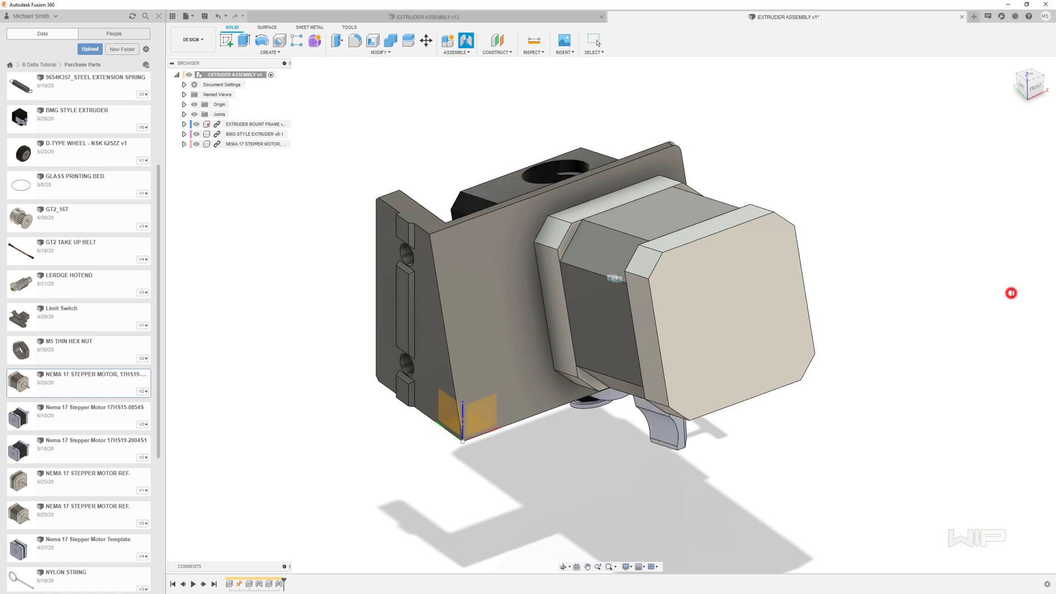
{"action": "scroll", "coordinate": [132, 368], "scroll_direction": "down", "scroll_amount": 5}
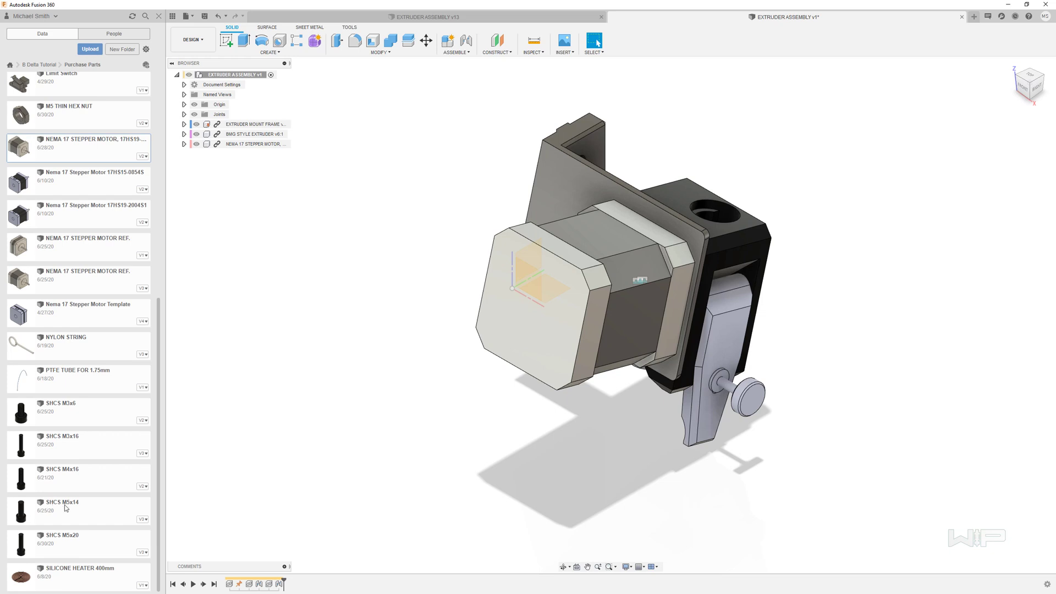
Step: Insert an SHCS M5x14 bolt beside the mount frame, rotated -90° about Y
{"action": "middle_click_drag", "start_coordinate": [385, 385], "coordinate": [673, 157], "text": "shift"}
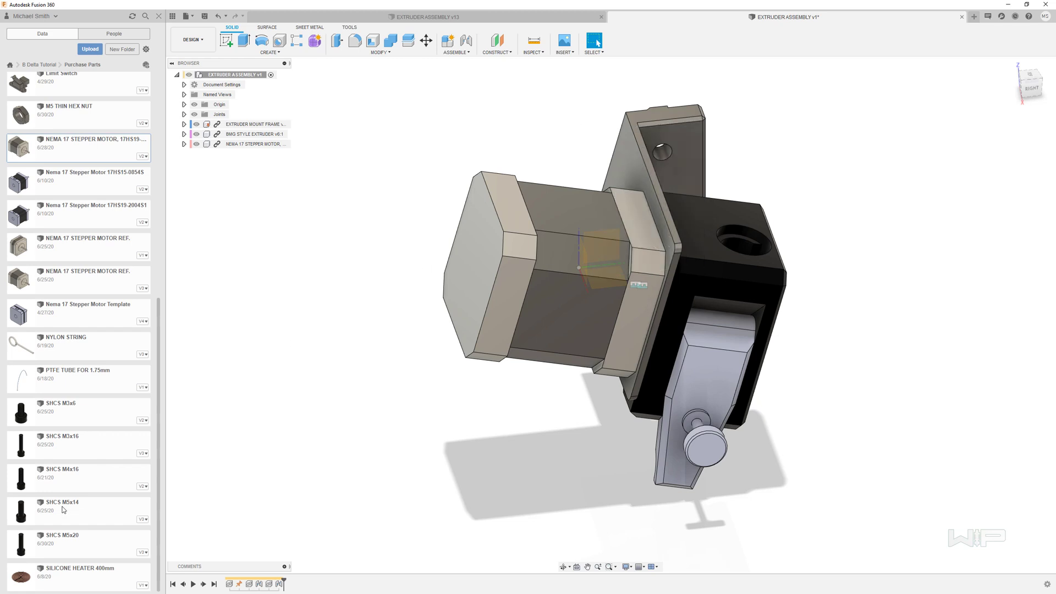
{"action": "left_click_drag", "start_coordinate": [63, 506], "coordinate": [889, 328]}
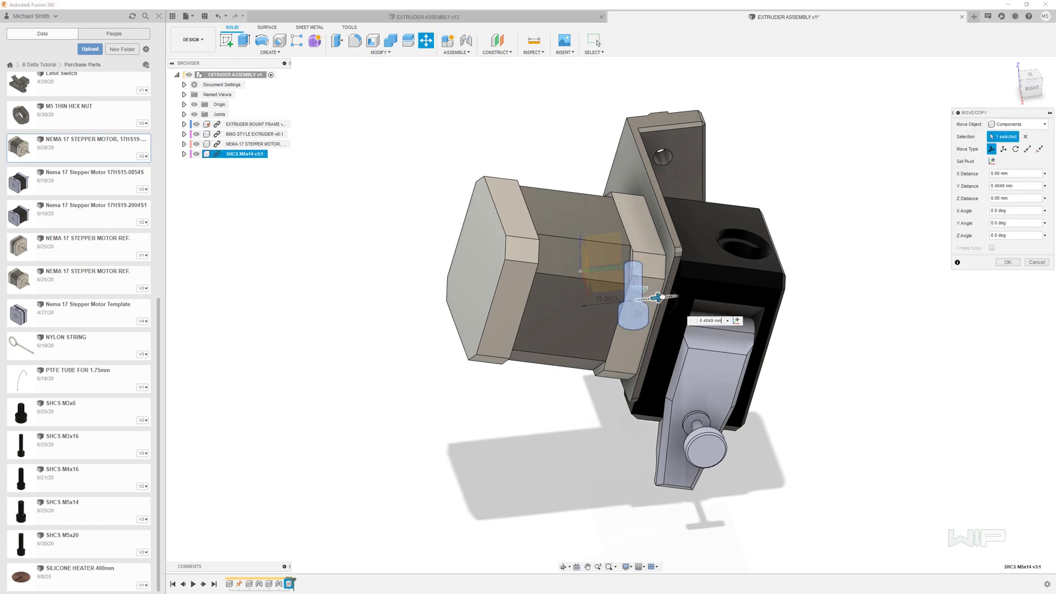
{"action": "left_click_drag", "start_coordinate": [655, 301], "coordinate": [882, 343]}
{"action": "middle_click_drag", "start_coordinate": [882, 343], "coordinate": [854, 418], "text": "shift"}
{"action": "left_click_drag", "start_coordinate": [854, 435], "coordinate": [894, 392]}
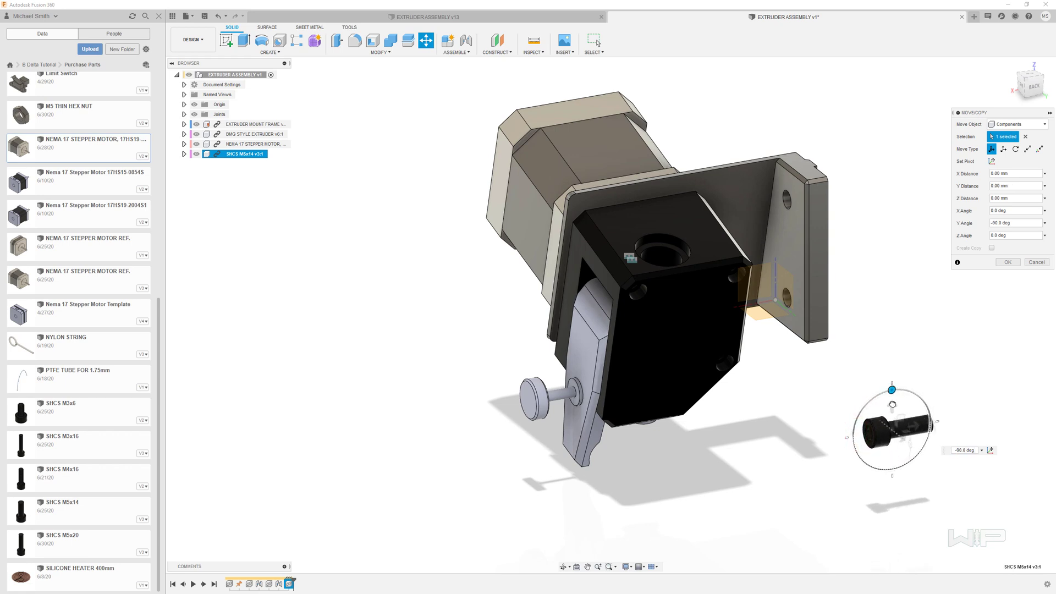
{"action": "left_click", "coordinate": [1007, 263]}
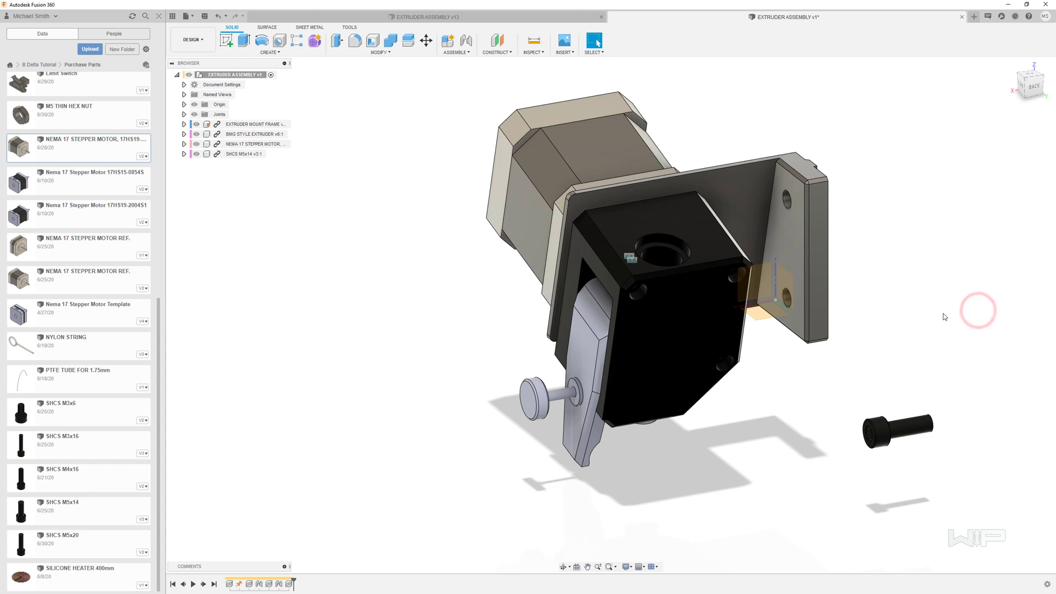
Step: Joint the bolt head's centre to the mount frame's side hole
{"action": "key", "text": "j"}
{"action": "middle_click_drag", "start_coordinate": [920, 374], "coordinate": [671, 449], "text": "shift"}
{"action": "scroll", "coordinate": [671, 448], "scroll_direction": "up", "scroll_amount": 2}
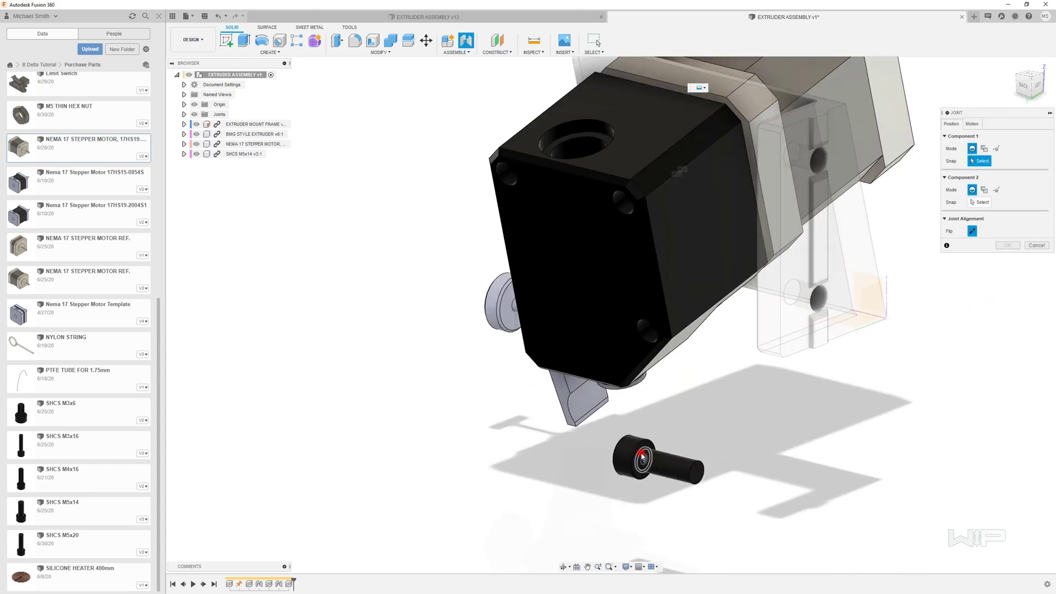
{"action": "left_click", "coordinate": [641, 458]}
{"action": "middle_click_drag", "start_coordinate": [641, 458], "coordinate": [733, 315], "text": "shift"}
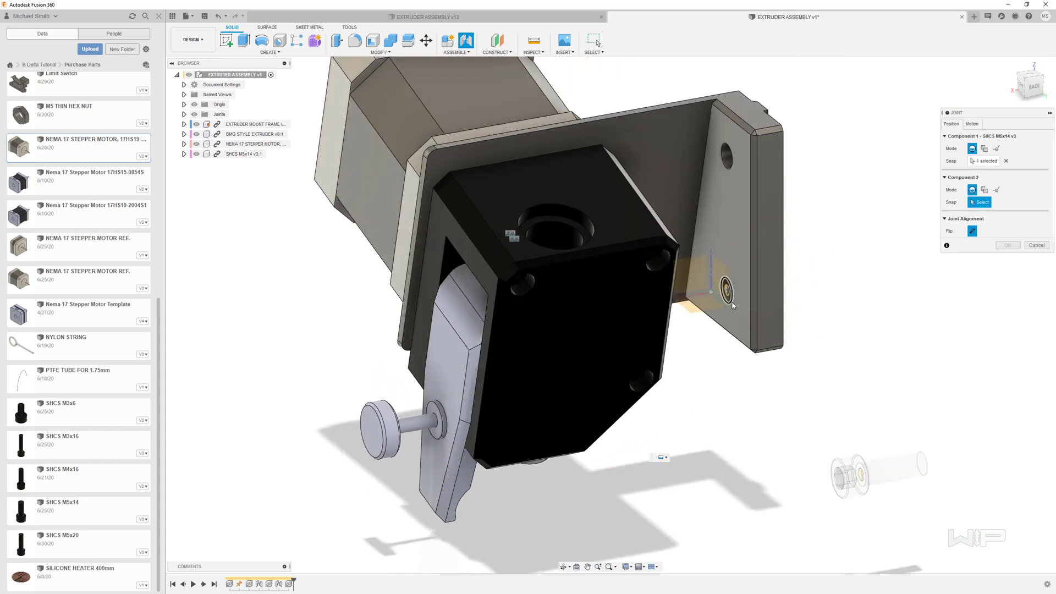
{"action": "left_click", "coordinate": [731, 309]}
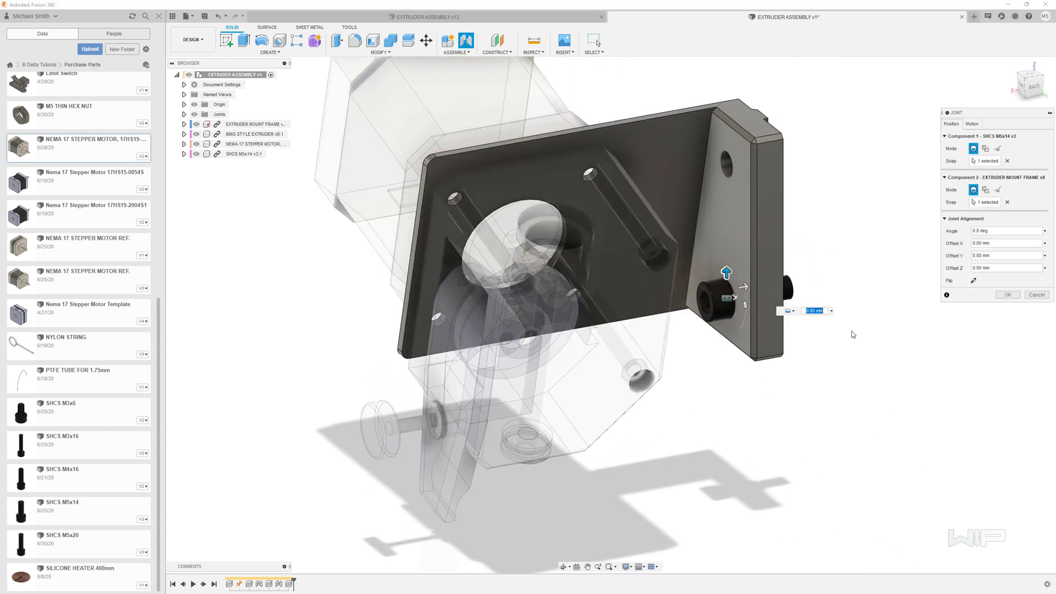
{"action": "left_click", "coordinate": [1007, 295]}
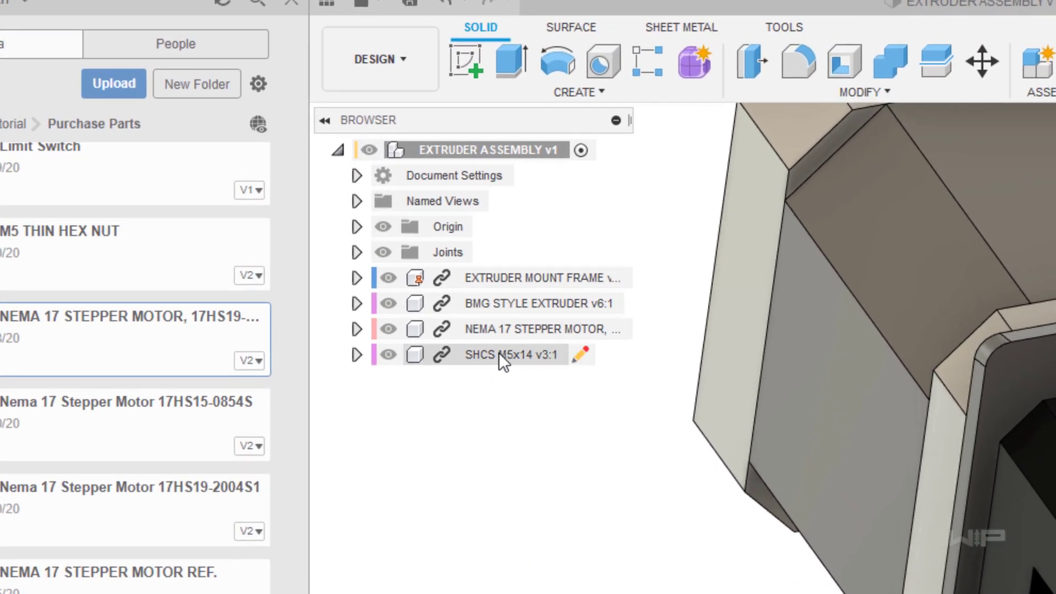
Step: Copy and paste the SHCS M5x14 bolt, then move the copy using Point to Point
{"action": "left_click", "coordinate": [499, 352]}
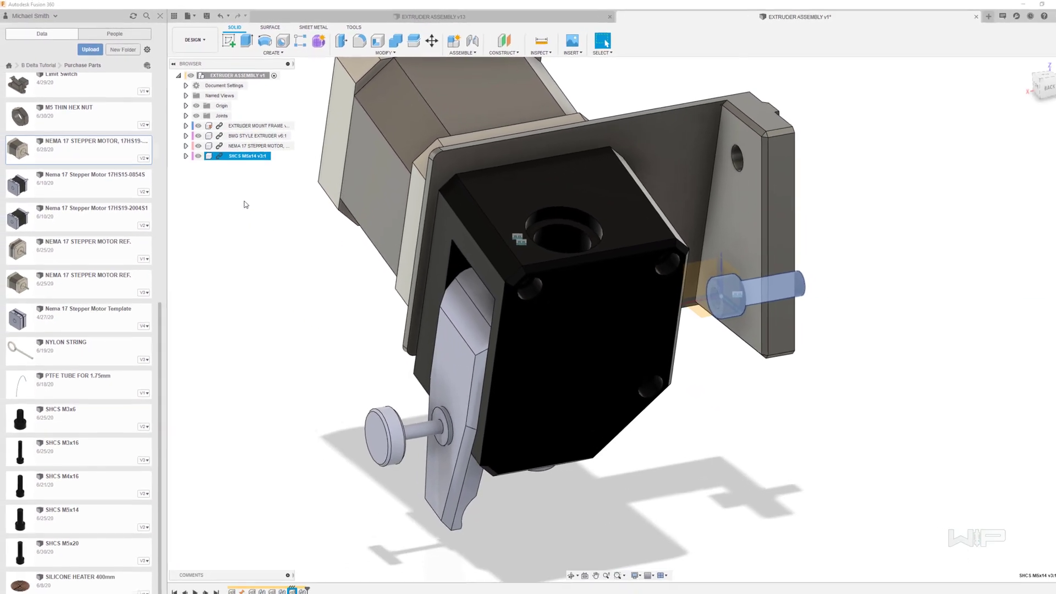
{"action": "key", "text": "ctrl+v"}
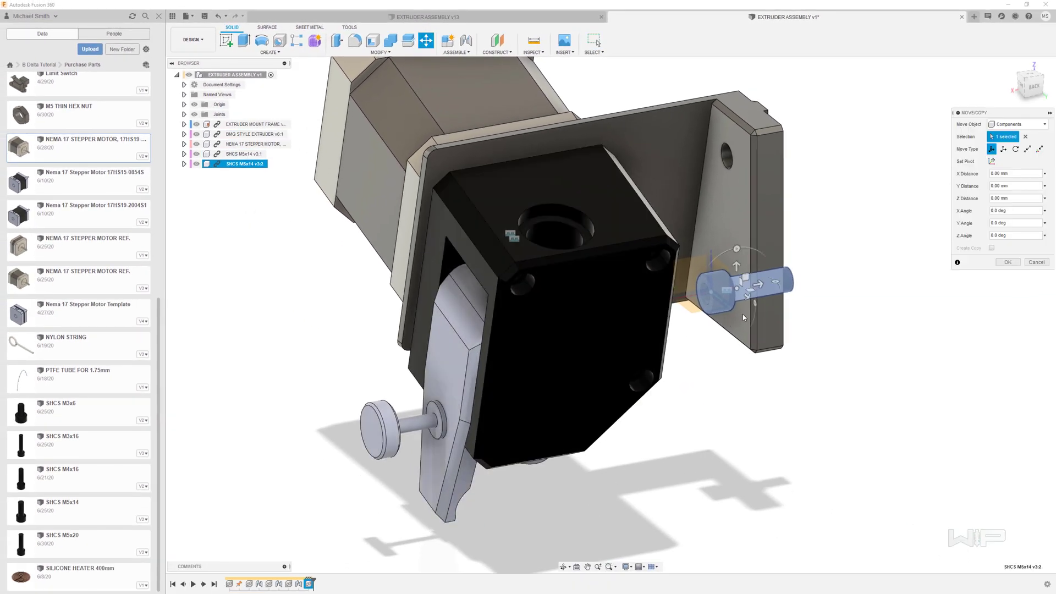
{"action": "left_click_drag", "start_coordinate": [744, 296], "coordinate": [813, 388]}
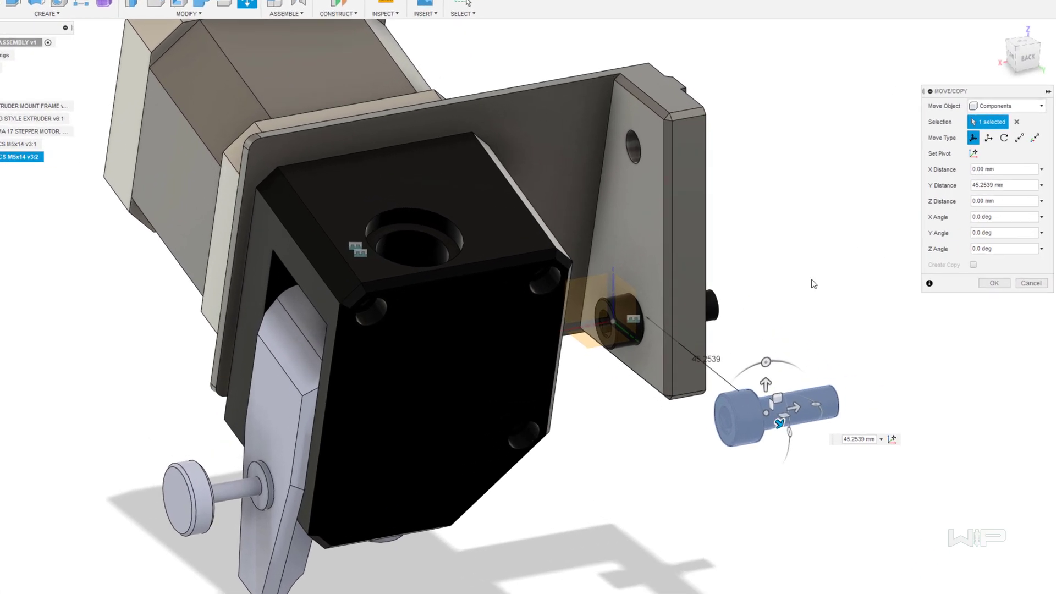
{"action": "left_click", "coordinate": [1027, 149]}
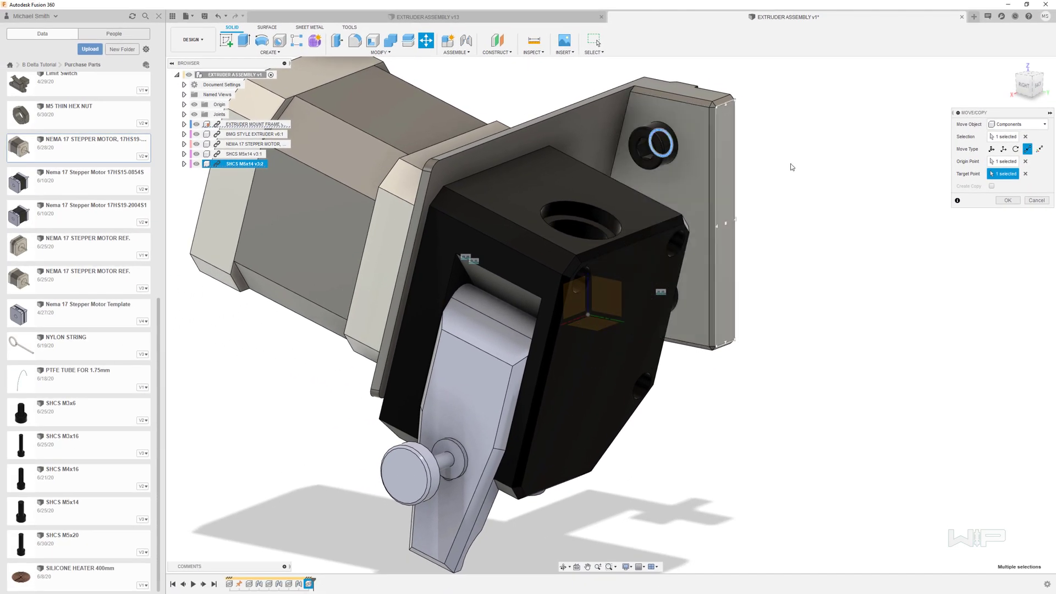
Step: Confirm the copied bolt's placement in the other frame hole
{"action": "left_click", "coordinate": [1010, 200]}
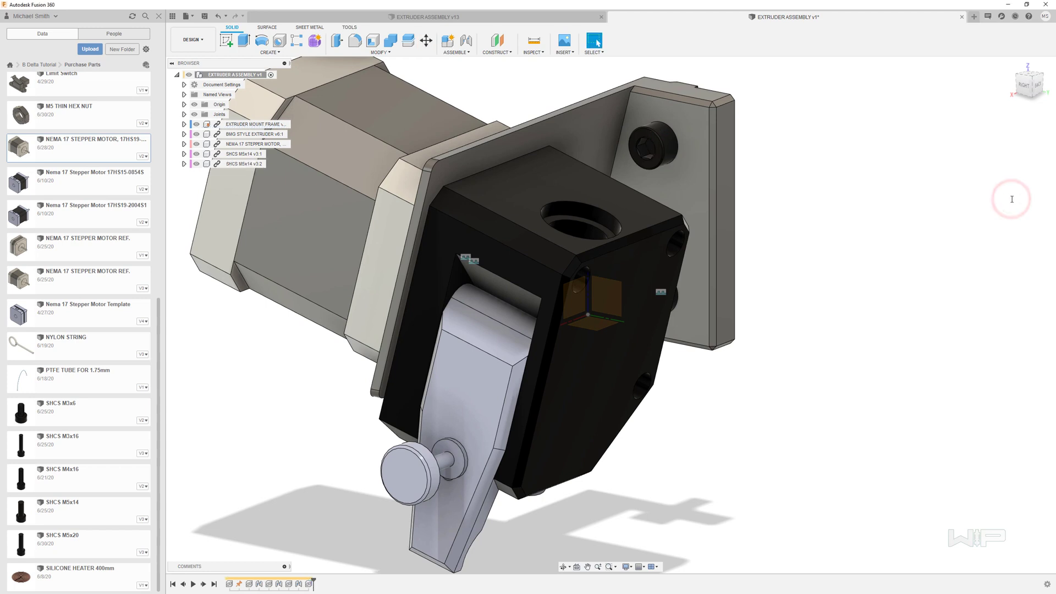
{"action": "scroll", "coordinate": [800, 260], "scroll_direction": "down", "scroll_amount": 3}
{"action": "middle_click_drag", "start_coordinate": [814, 275], "coordinate": [849, 292], "text": "shift"}
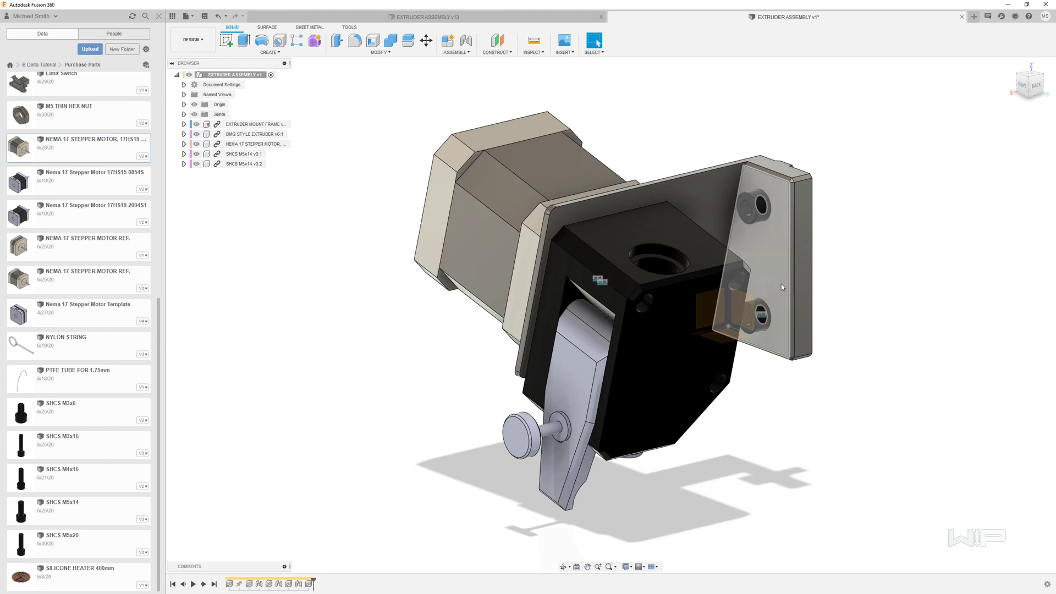
Step: Pull the upper M5 screw out of its hole and scrub the timeline to compare
{"action": "left_click_drag", "start_coordinate": [773, 206], "coordinate": [804, 165]}
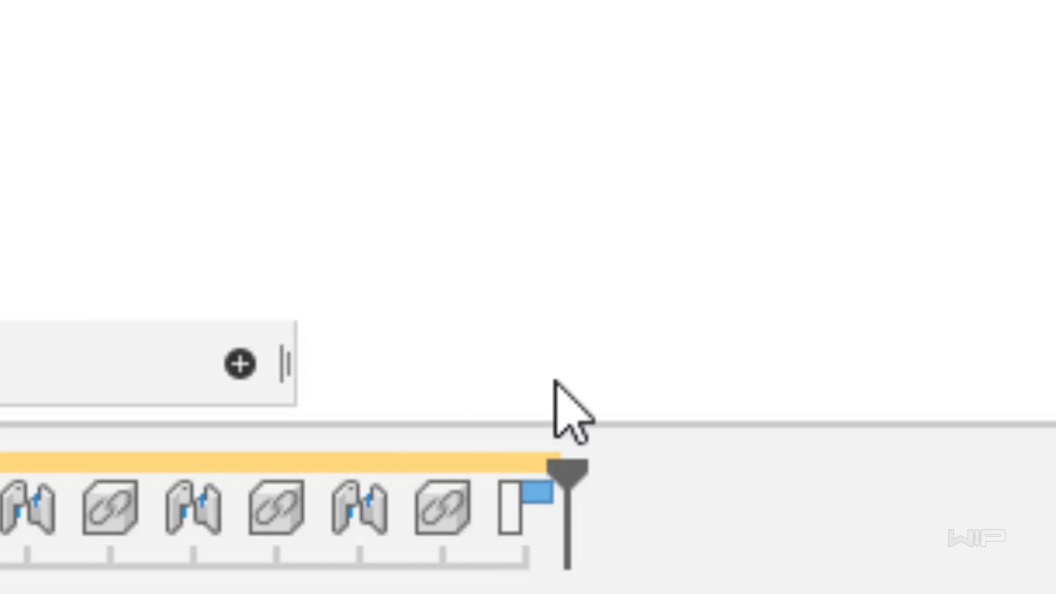
{"action": "left_click_drag", "start_coordinate": [560, 474], "coordinate": [460, 483]}
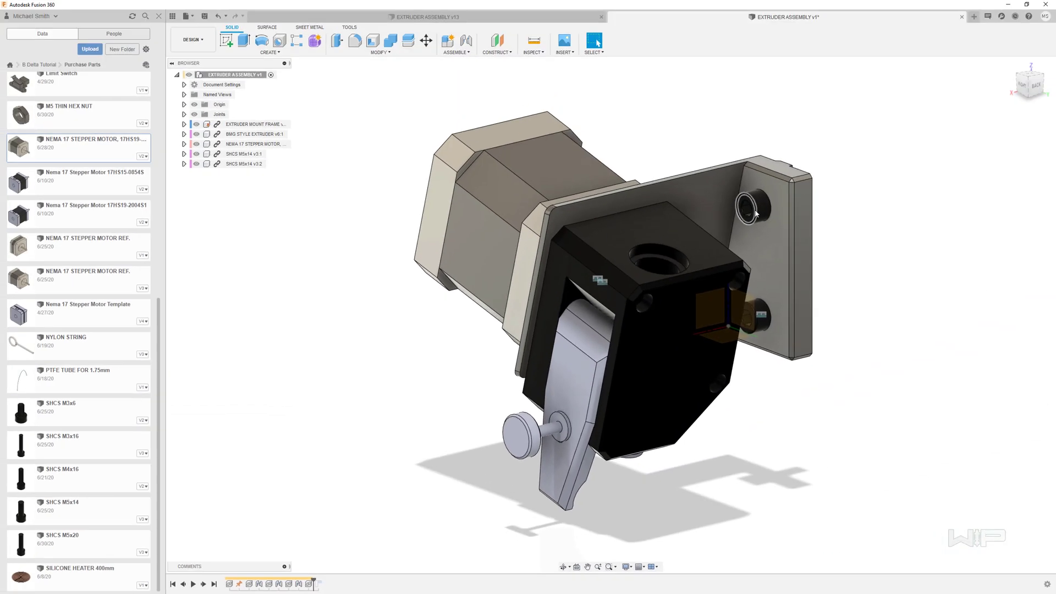
{"action": "left_click_drag", "start_coordinate": [314, 584], "coordinate": [323, 583]}
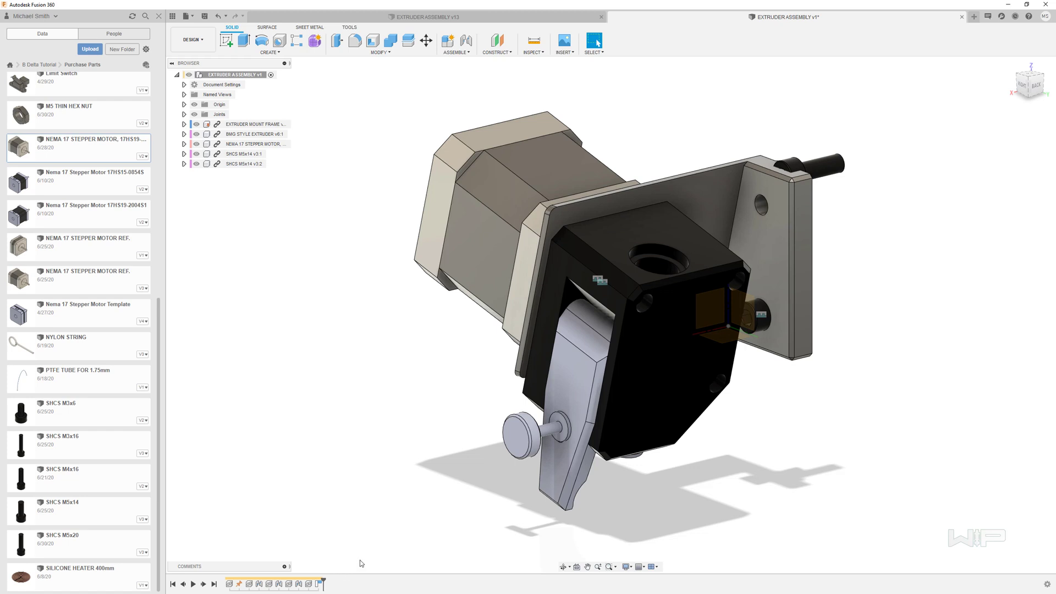
Step: Revert the upper screw's captured position so it returns to its hole
{"action": "left_click", "coordinate": [318, 584]}
{"action": "key", "text": "Delete"}
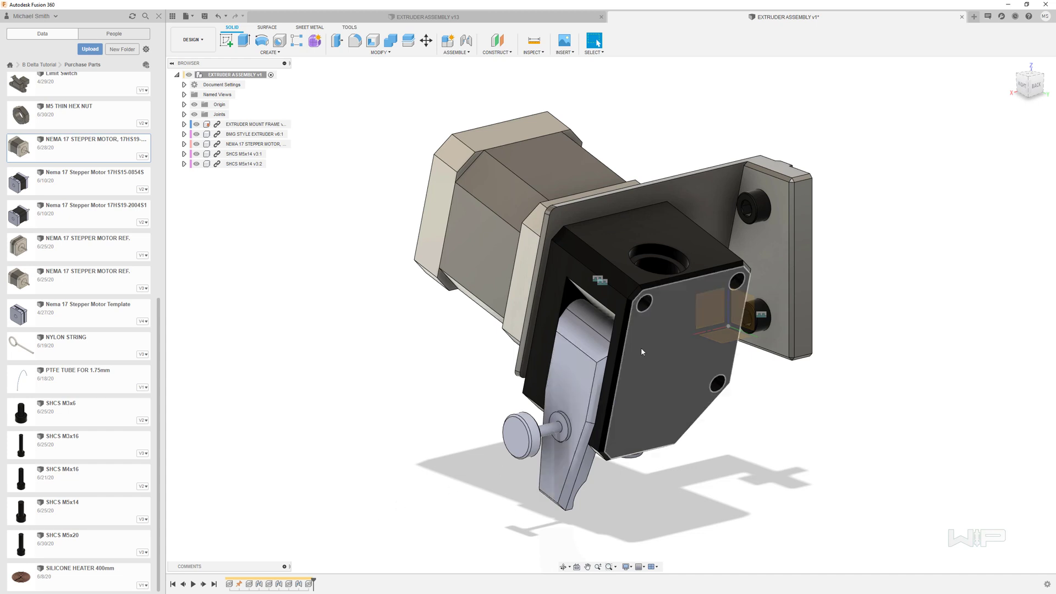
{"action": "middle_click_drag", "start_coordinate": [765, 312], "coordinate": [747, 316], "text": "shift"}
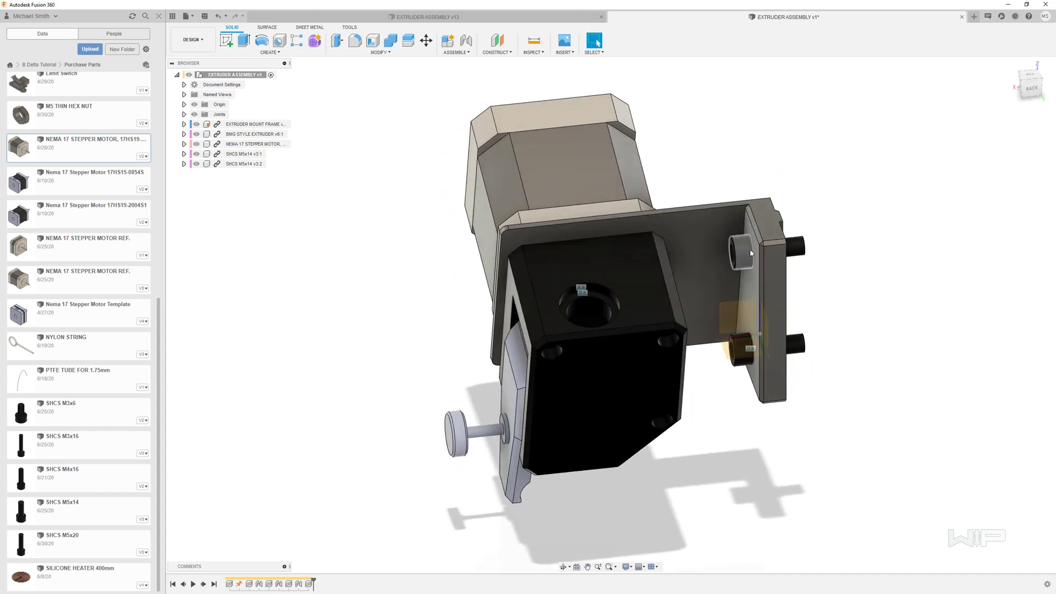
Step: Joint the screw head's point to the bracket's screw hole
{"action": "left_click", "coordinate": [473, 42]}
{"action": "scroll", "coordinate": [715, 245], "scroll_direction": "up", "scroll_amount": 3}
{"action": "middle_click_drag", "start_coordinate": [715, 245], "coordinate": [720, 243], "text": "shift"}
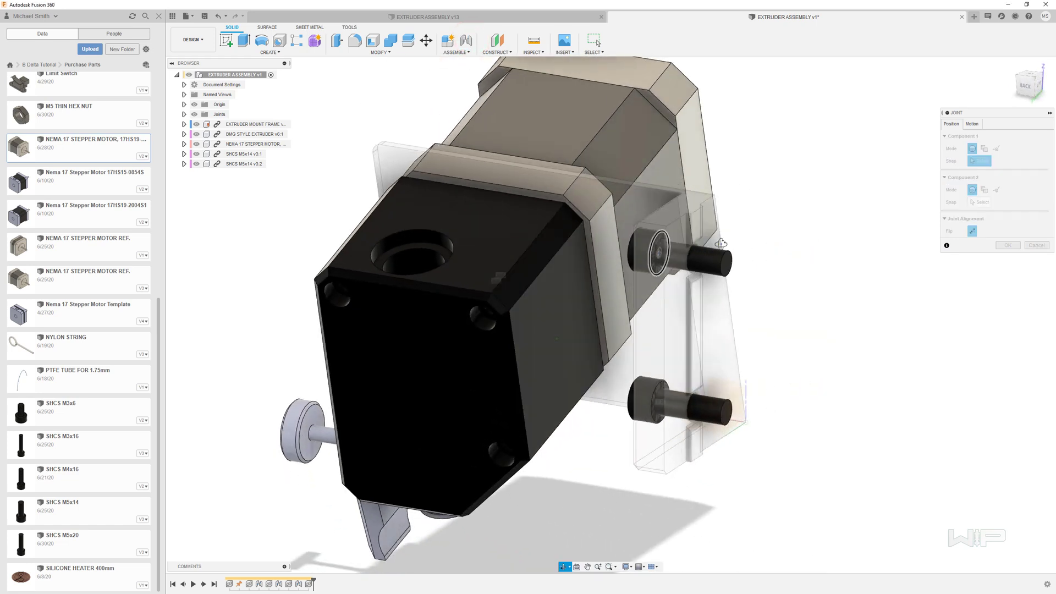
{"action": "scroll", "coordinate": [652, 262], "scroll_direction": "up", "scroll_amount": 5}
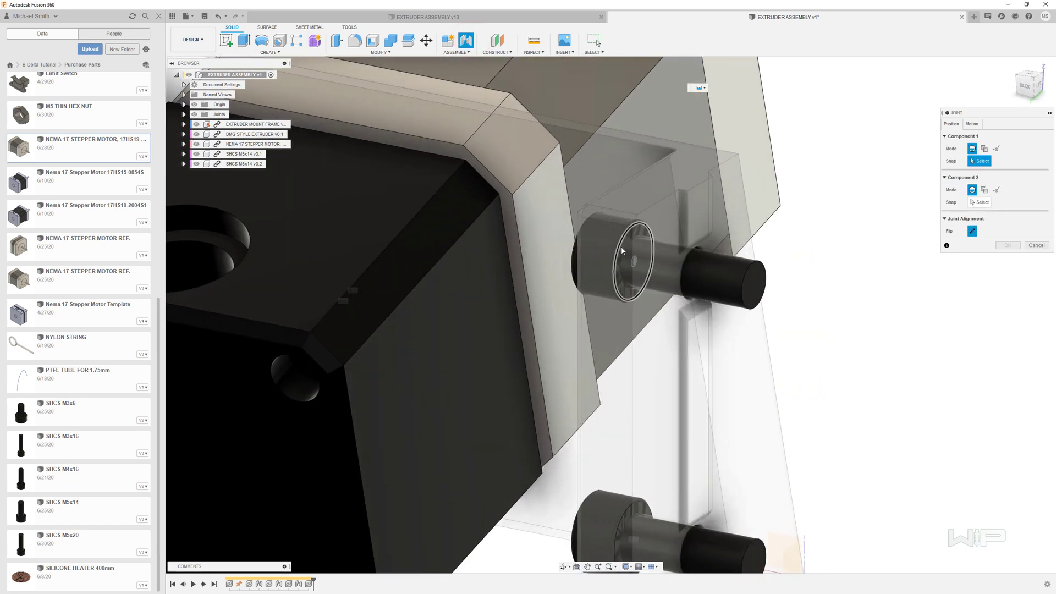
{"action": "left_click", "coordinate": [632, 259]}
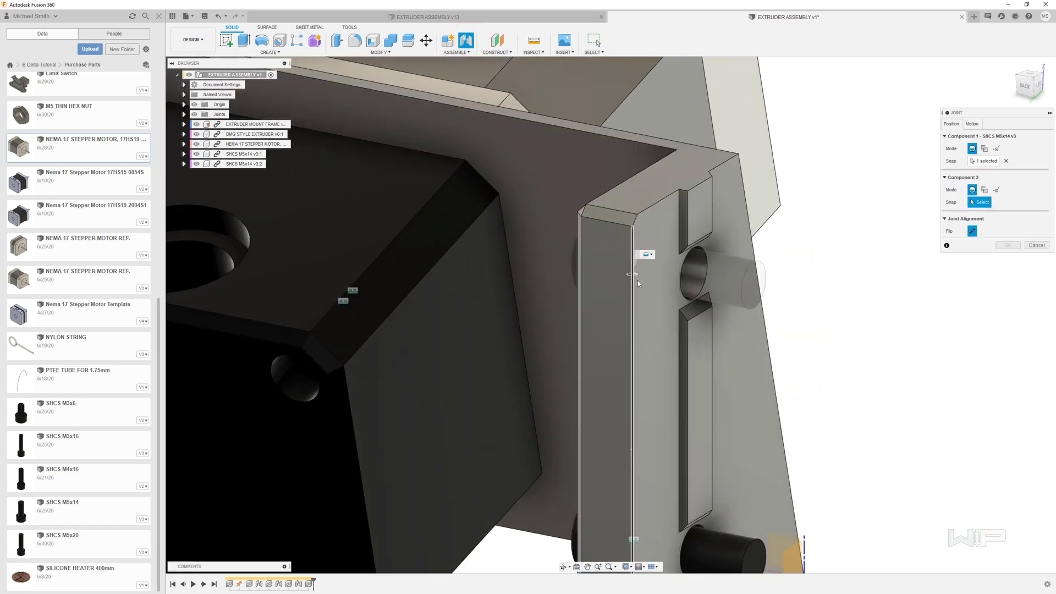
{"action": "middle_click_drag", "start_coordinate": [635, 292], "coordinate": [676, 285], "text": "shift"}
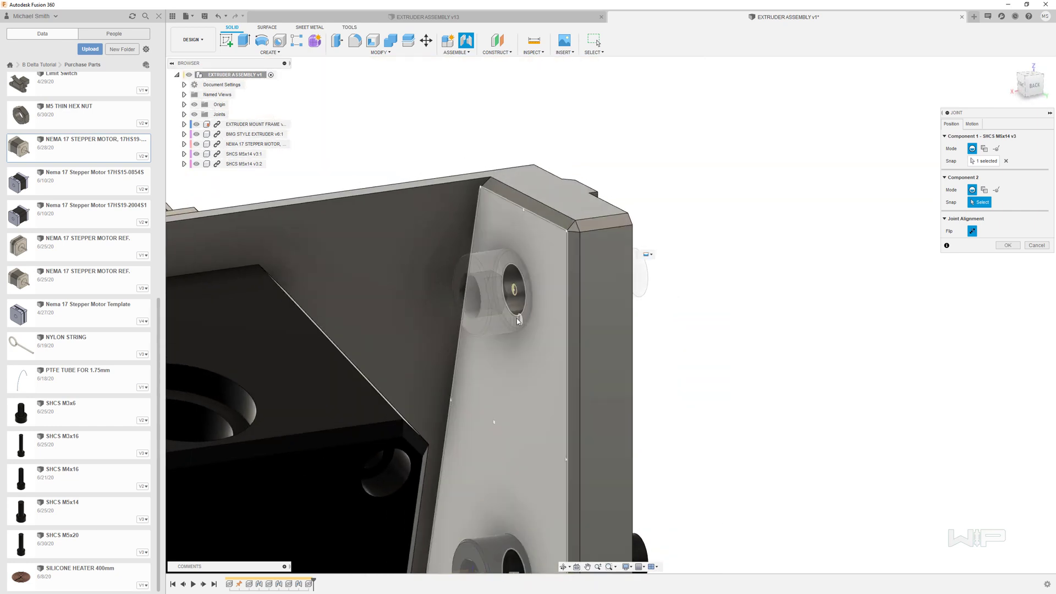
{"action": "left_click", "coordinate": [518, 321]}
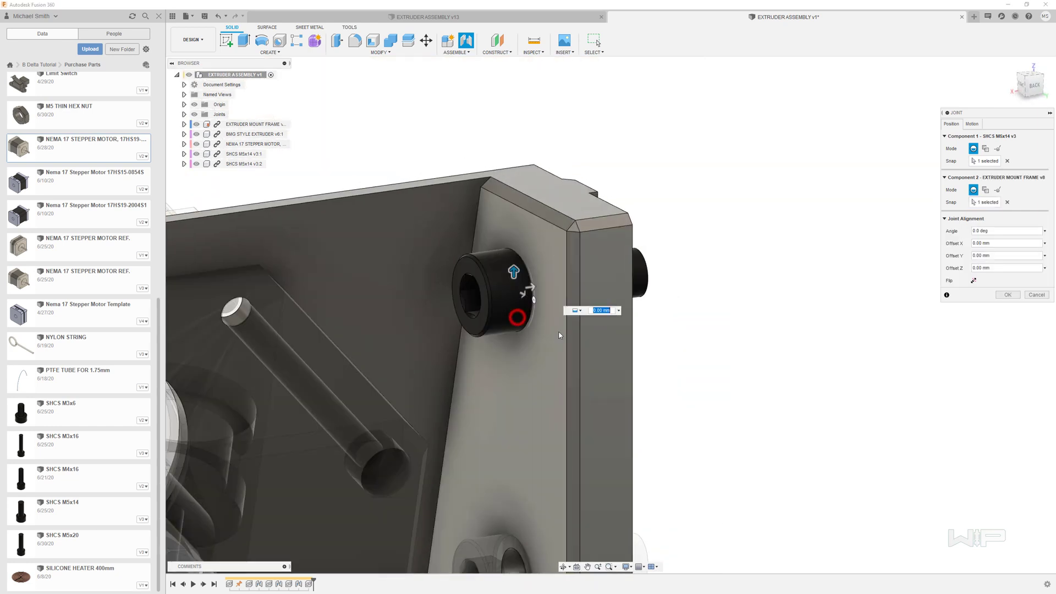
{"action": "left_click", "coordinate": [1008, 295]}
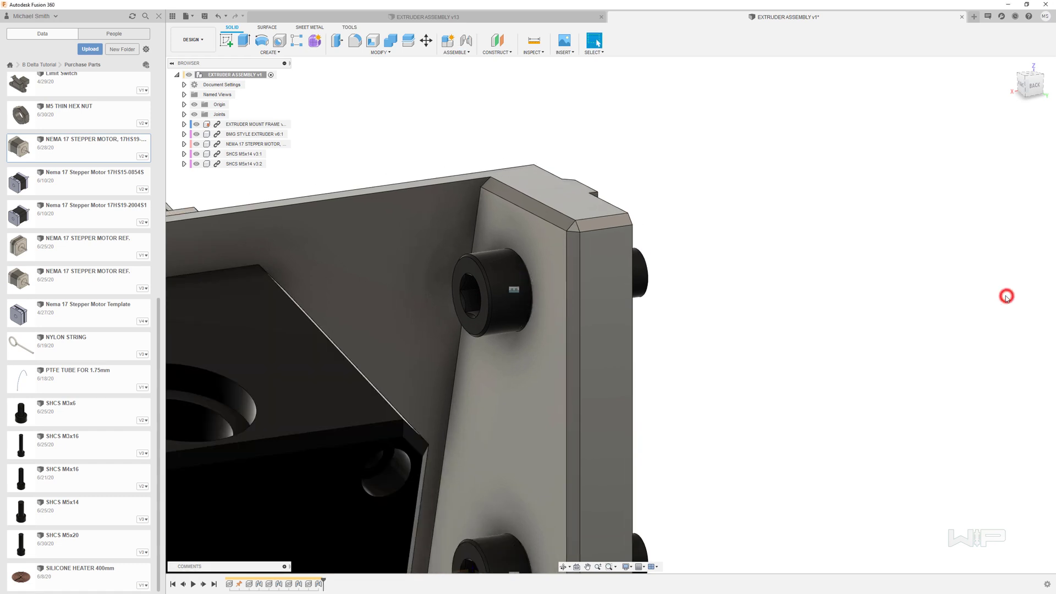
{"action": "scroll", "coordinate": [804, 337], "scroll_direction": "down", "scroll_amount": 5}
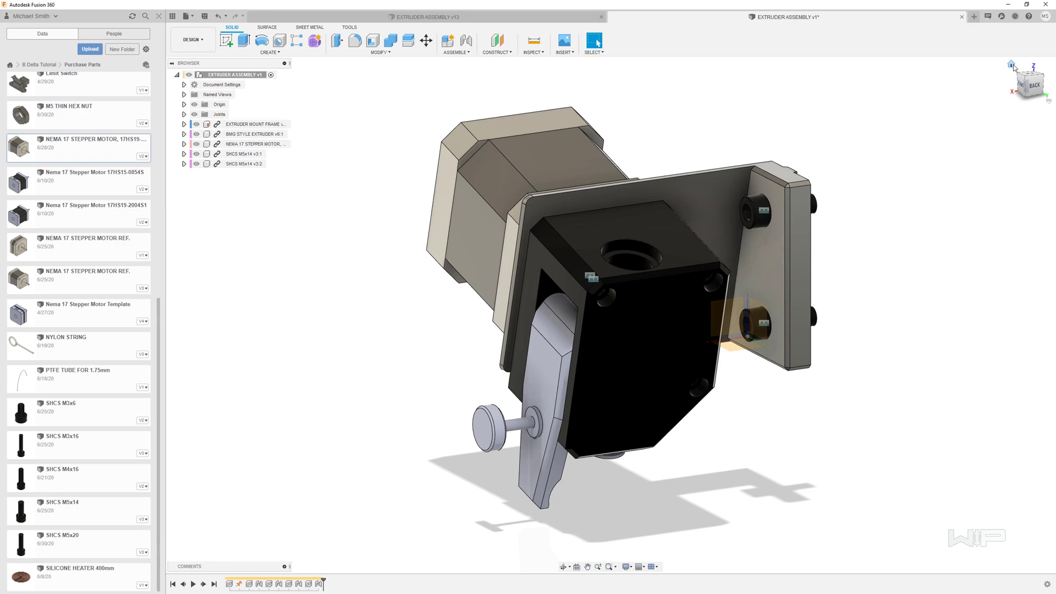
Step: Hide the Origin and Joints markers and return to the home view
{"action": "left_click", "coordinate": [1010, 66]}
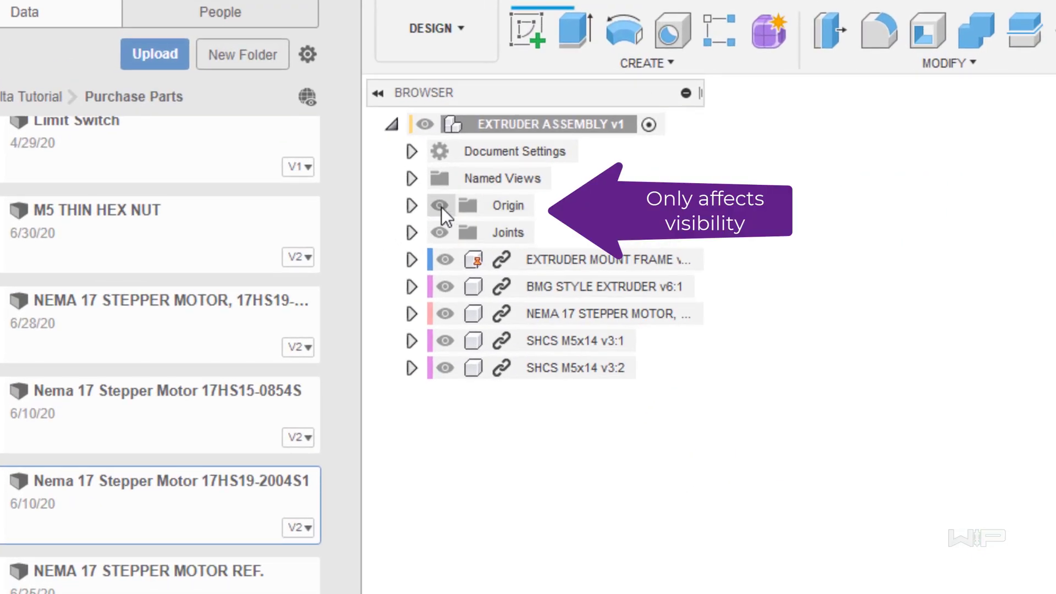
{"action": "left_click", "coordinate": [204, 109]}
{"action": "left_click", "coordinate": [444, 231]}
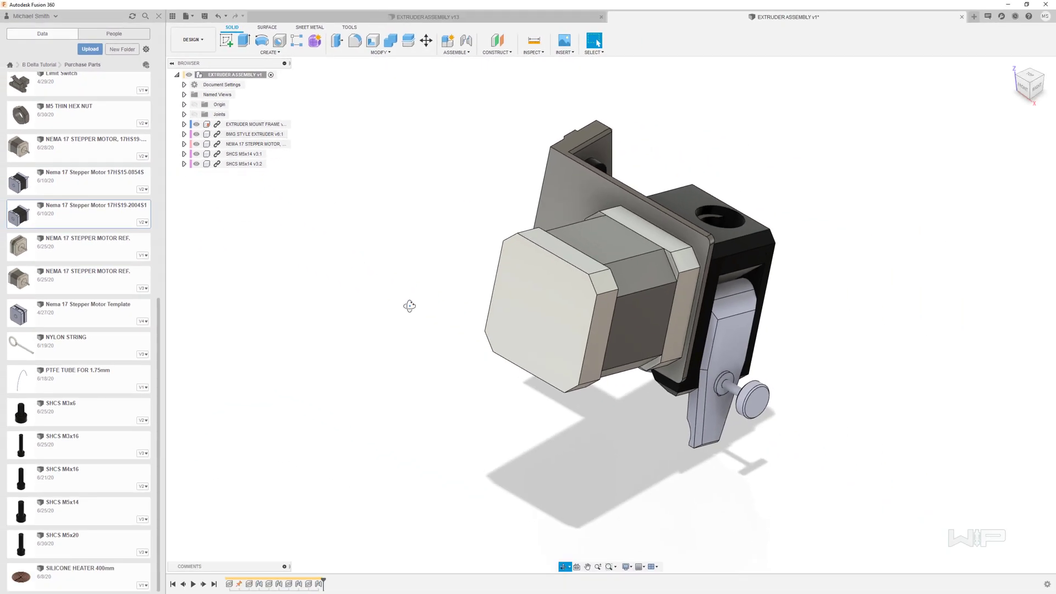
{"action": "mouse_move", "coordinate": [403, 302]}
{"action": "middle_mouse_down", "text": "shift"}
{"action": "mouse_move", "coordinate": [375, 303]}
{"action": "mouse_move", "coordinate": [385, 300]}
{"action": "middle_mouse_up", "text": "shift"}
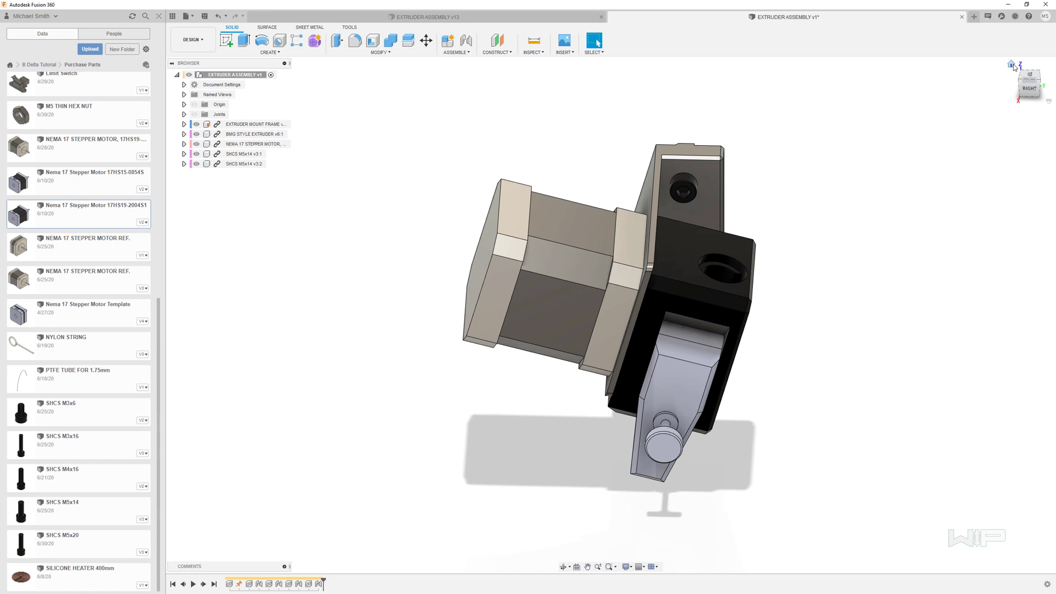
{"action": "left_click", "coordinate": [1013, 66]}
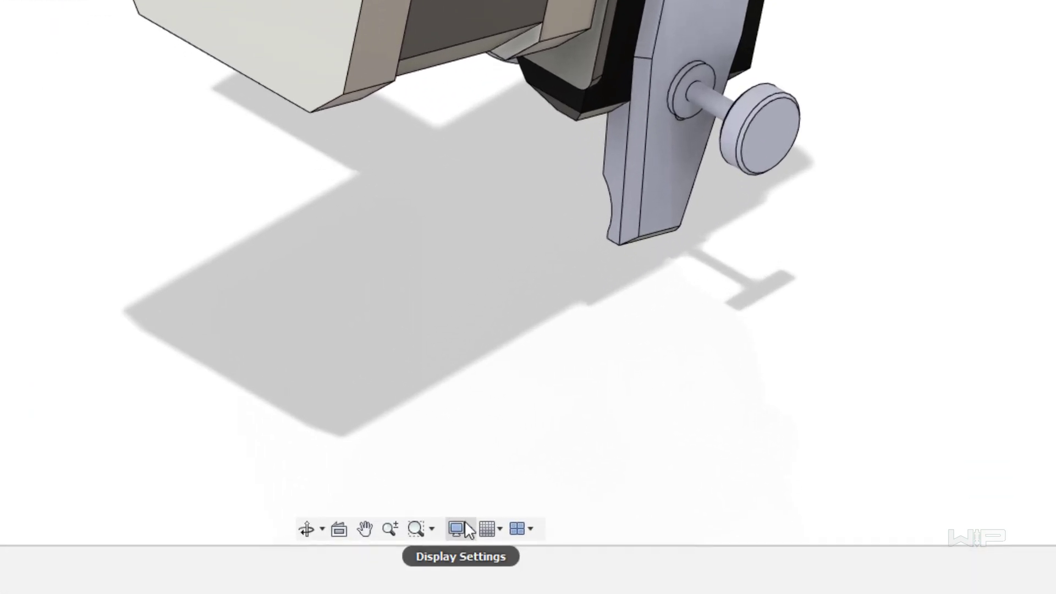
Step: Check Object Visibility in the display settings, then inspect the model from the back
{"action": "left_click", "coordinate": [628, 568]}
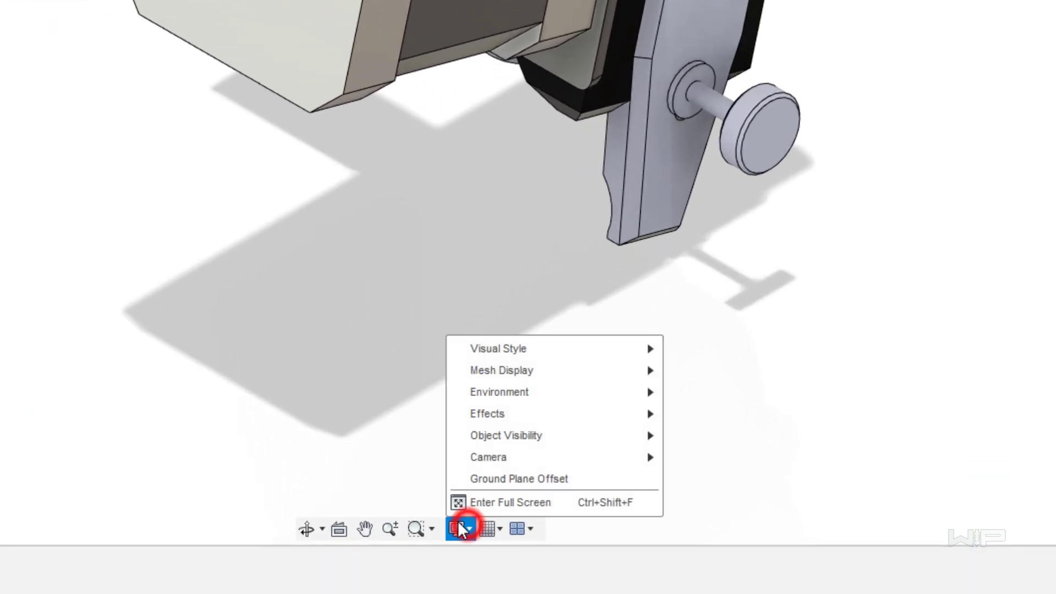
{"action": "mouse_move", "coordinate": [596, 436]}
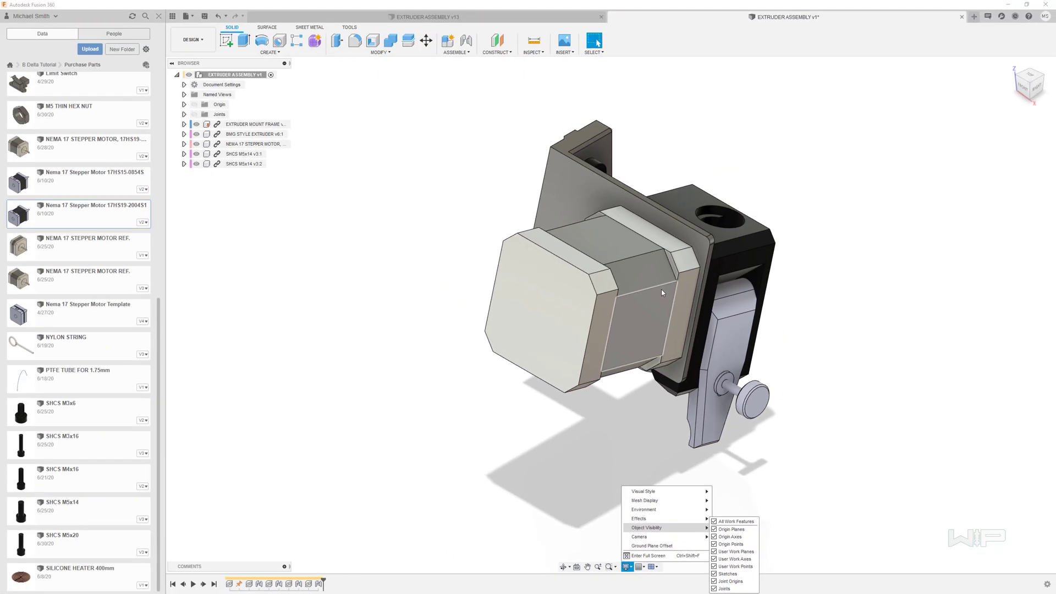
{"action": "left_click", "coordinate": [662, 293]}
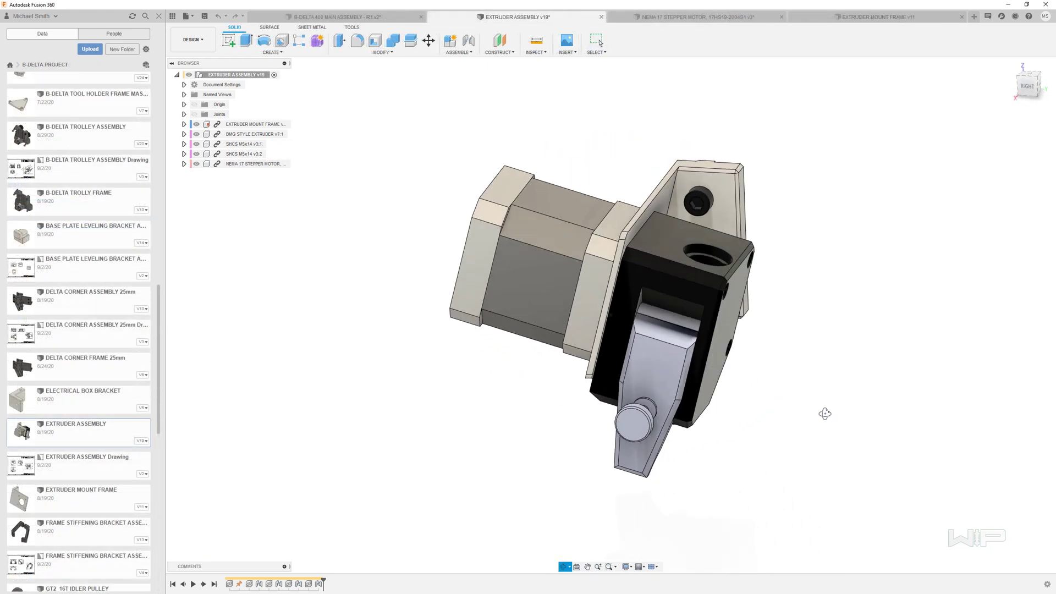
{"action": "left_click_drag", "start_coordinate": [824, 414], "coordinate": [805, 401]}
{"action": "key", "text": "Escape"}
Step: Scroll the Learn Fusion 360 course page, then go back to the Courses catalogue
{"action": "left_click", "coordinate": [706, 258]}
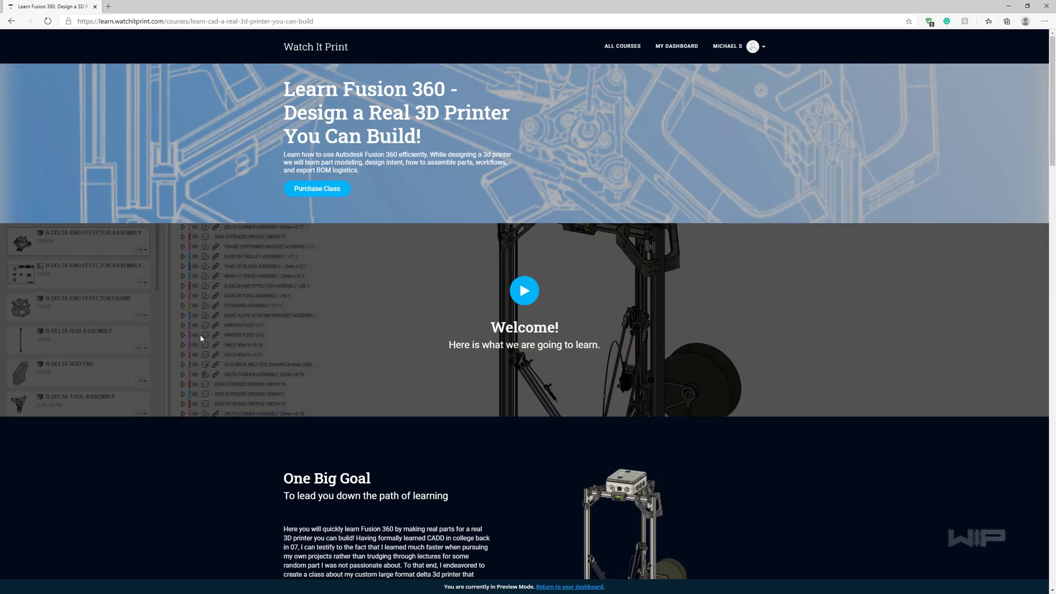
{"action": "scroll", "coordinate": [200, 337], "scroll_direction": "down", "scroll_amount": 10}
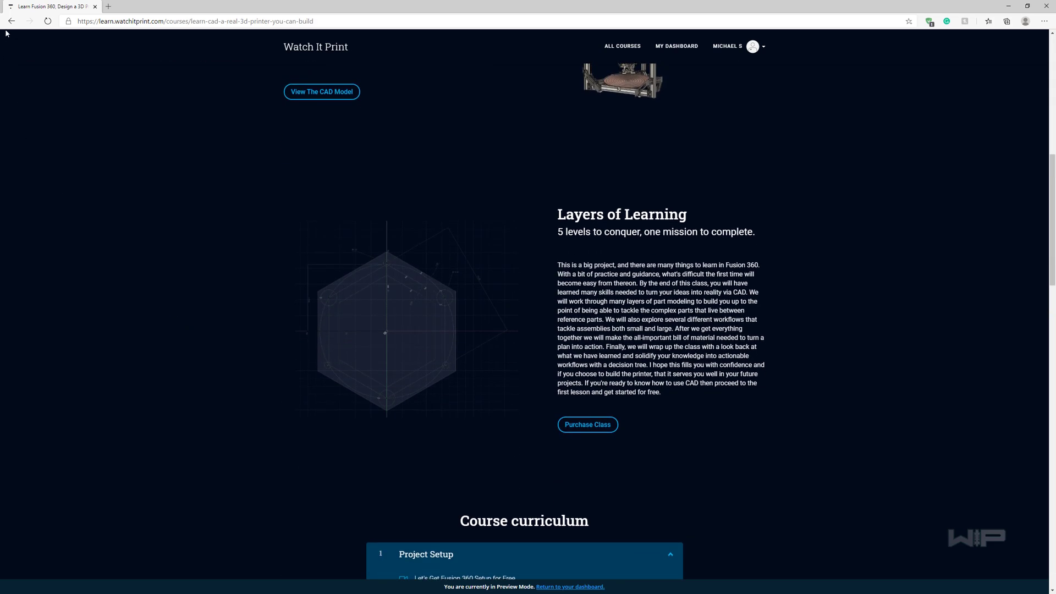
{"action": "left_click", "coordinate": [11, 21]}
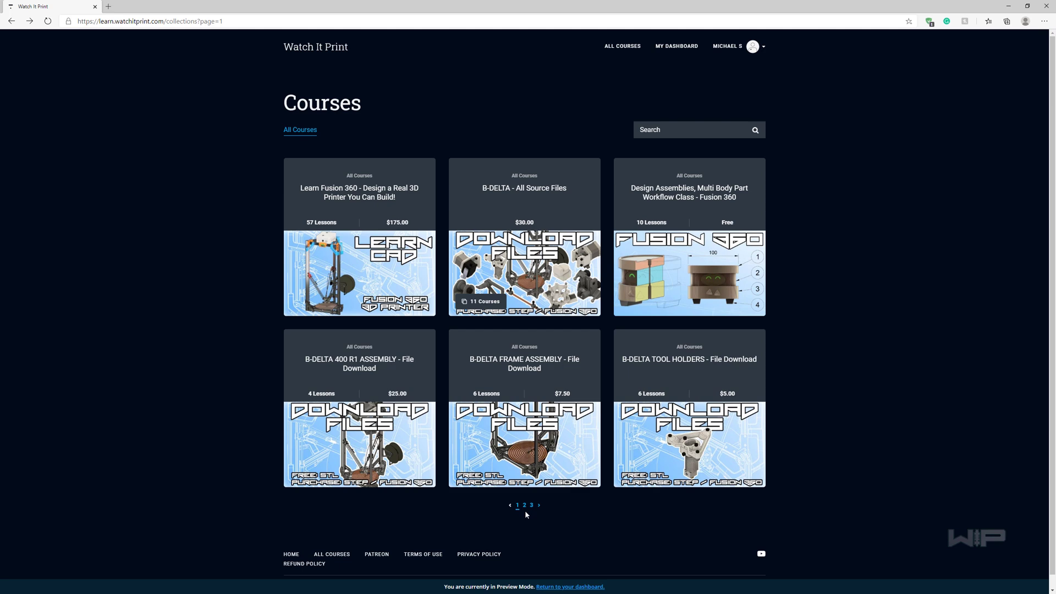
Step: Return to Fusion 360 and expand the EXTRUDER MOUNT FRAME Bodies folder to show Body1
{"action": "left_click", "coordinate": [1009, 6]}
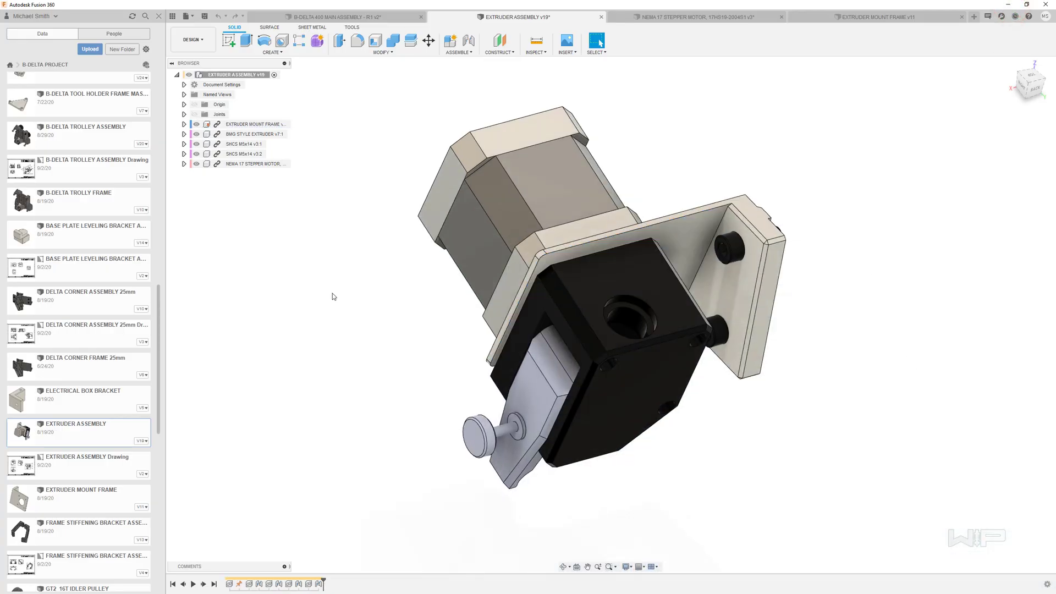
{"action": "middle_click_drag", "start_coordinate": [365, 259], "coordinate": [345, 256], "text": "shift"}
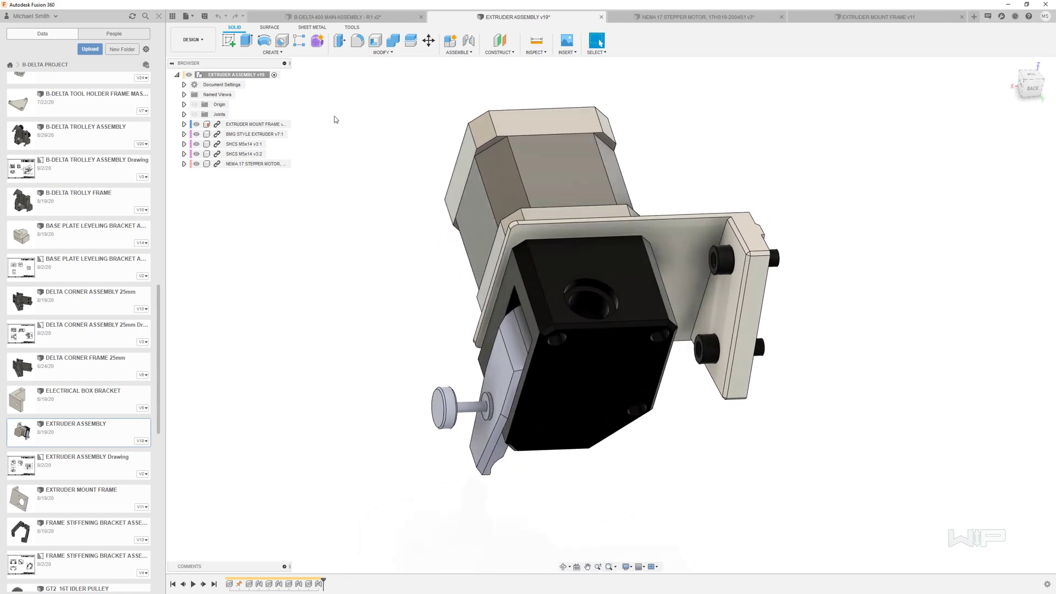
{"action": "middle_click_drag", "start_coordinate": [349, 162], "coordinate": [834, 212], "text": "shift"}
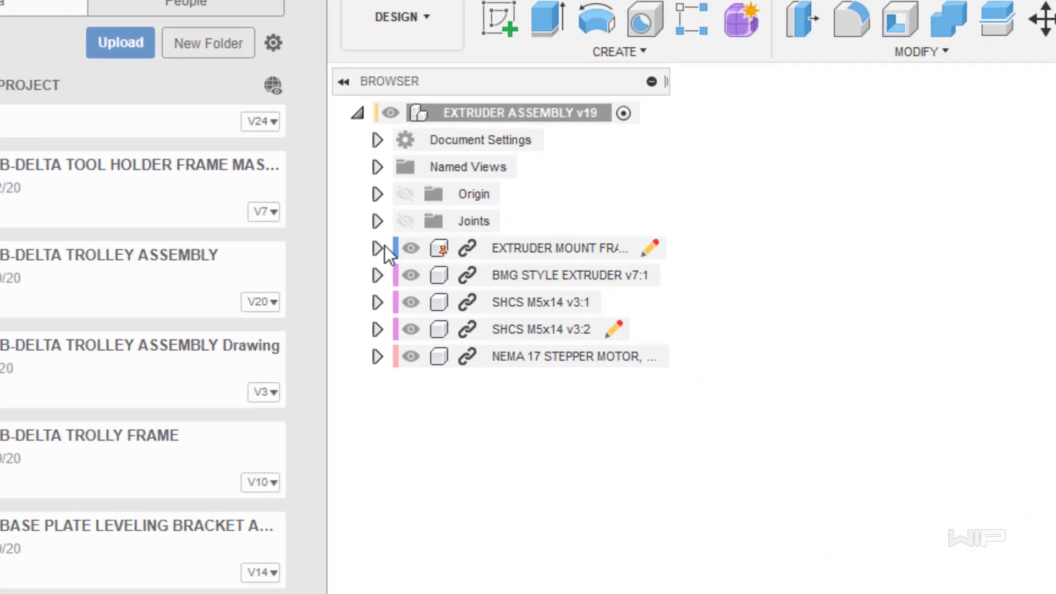
{"action": "left_click", "coordinate": [378, 249]}
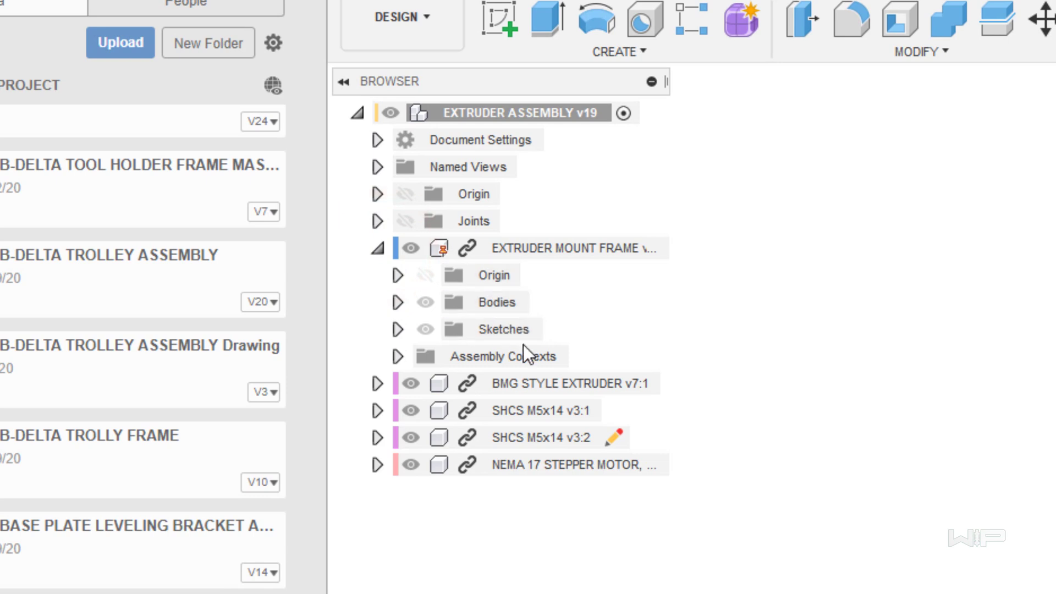
{"action": "left_click", "coordinate": [398, 302]}
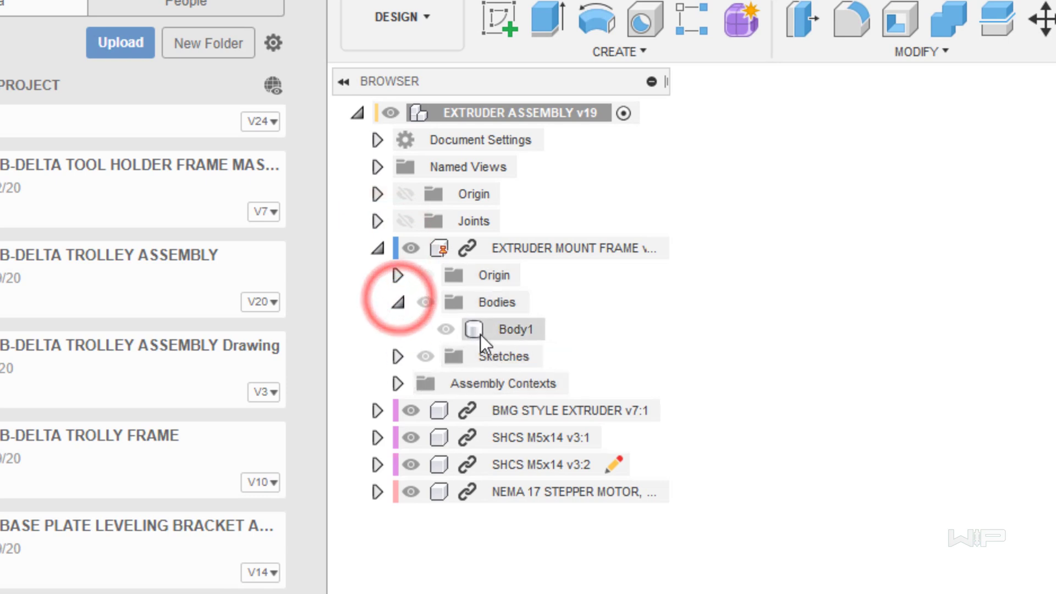
{"action": "left_click", "coordinate": [504, 330]}
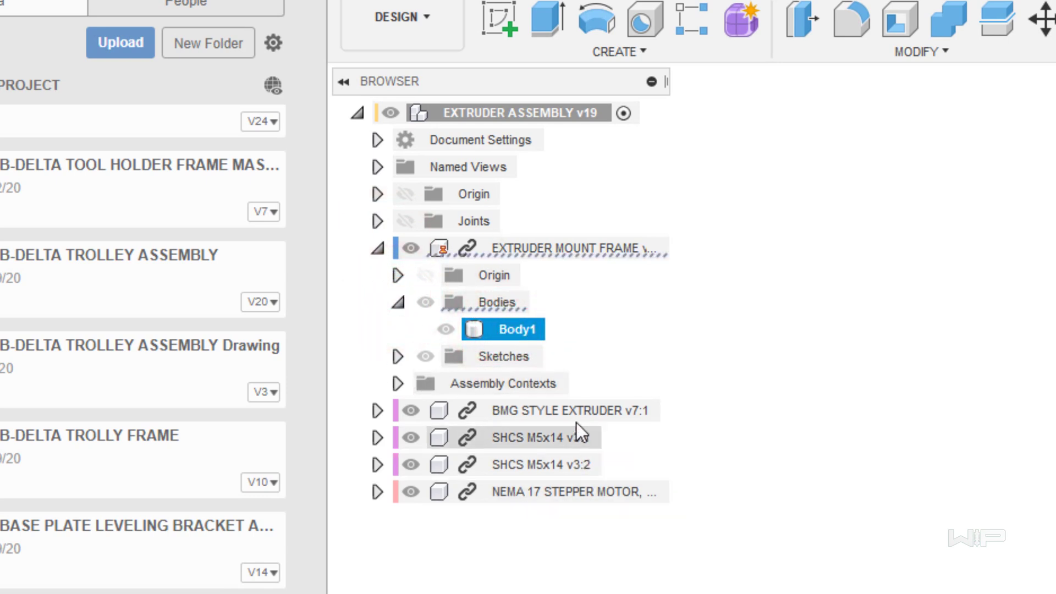
Step: Save Body1 as STL with High refinement and a Normal Deviation of 3
{"action": "right_click", "coordinate": [526, 329]}
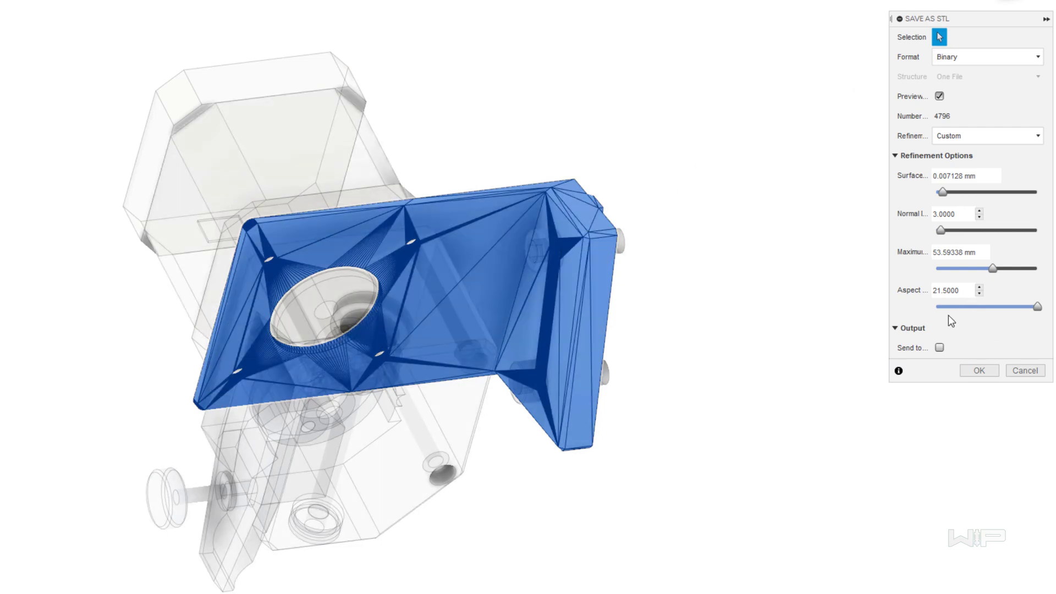
{"action": "left_click", "coordinate": [979, 134]}
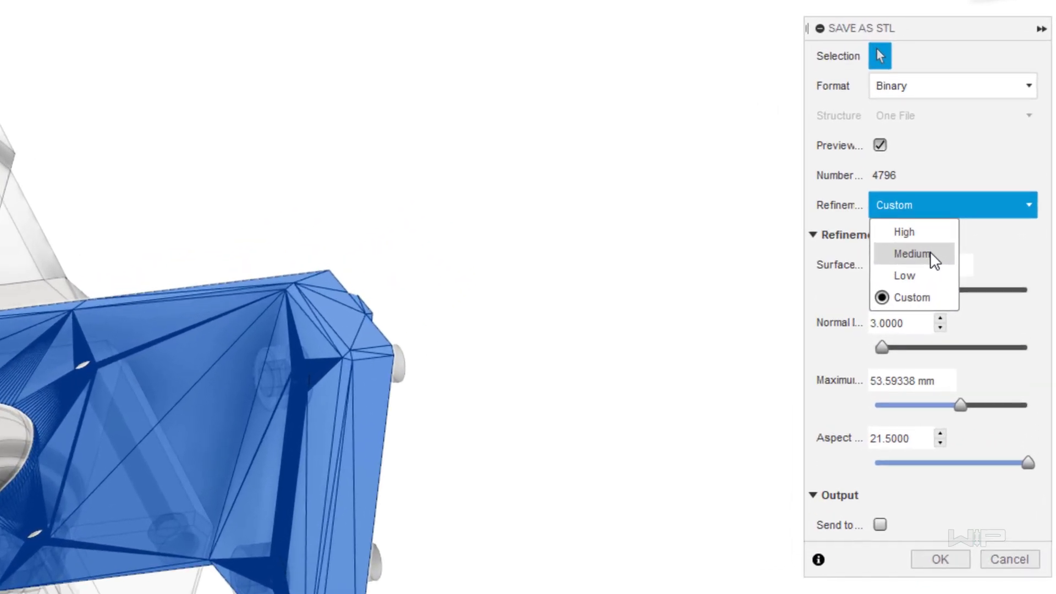
{"action": "left_click", "coordinate": [953, 205]}
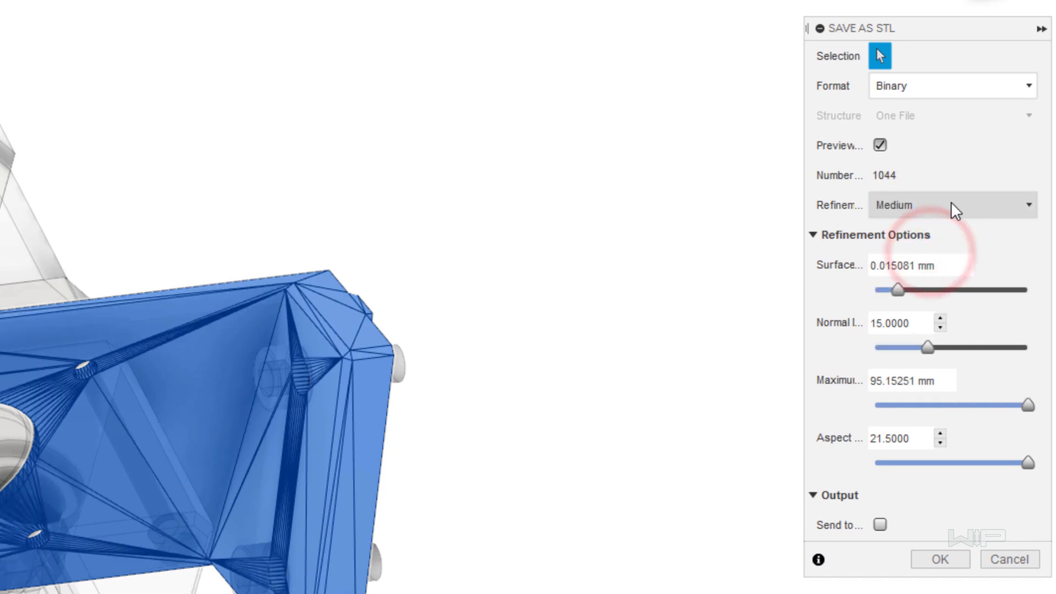
{"action": "left_click", "coordinate": [911, 206]}
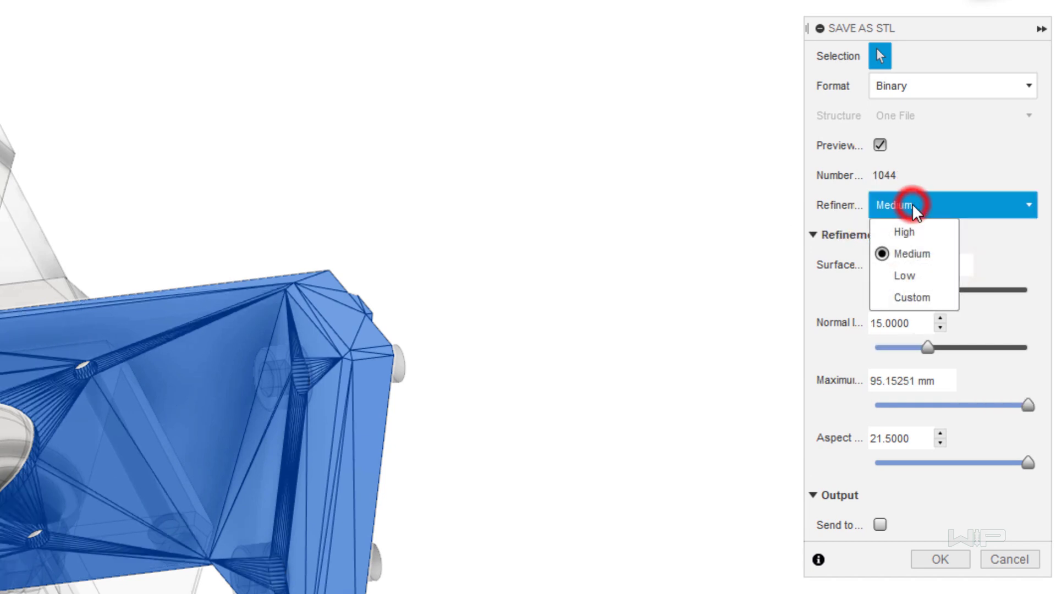
{"action": "left_click", "coordinate": [912, 228]}
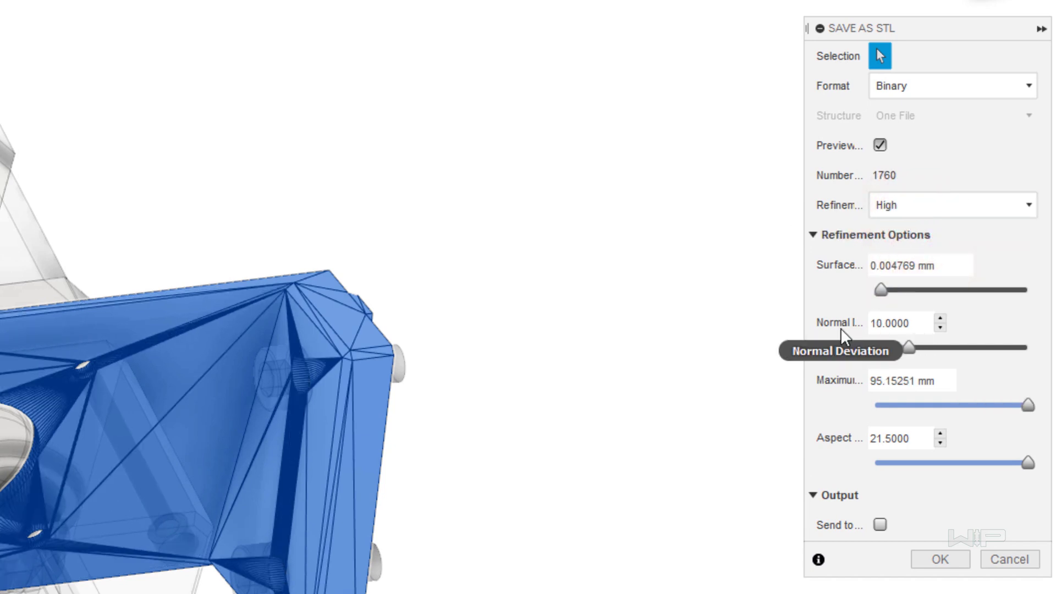
{"action": "left_click", "coordinate": [883, 323]}
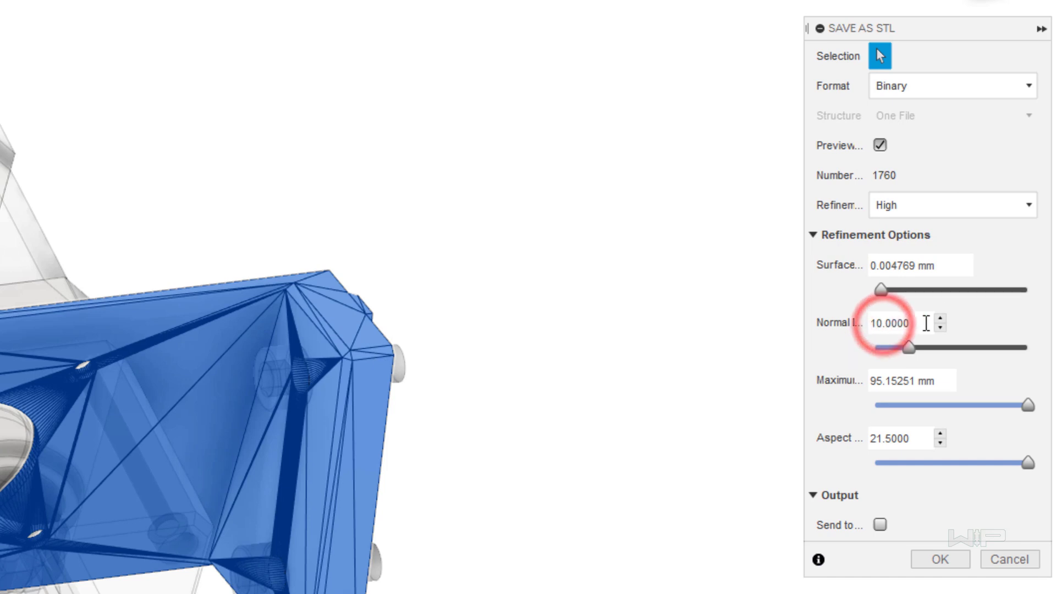
{"action": "type", "text": "3"}
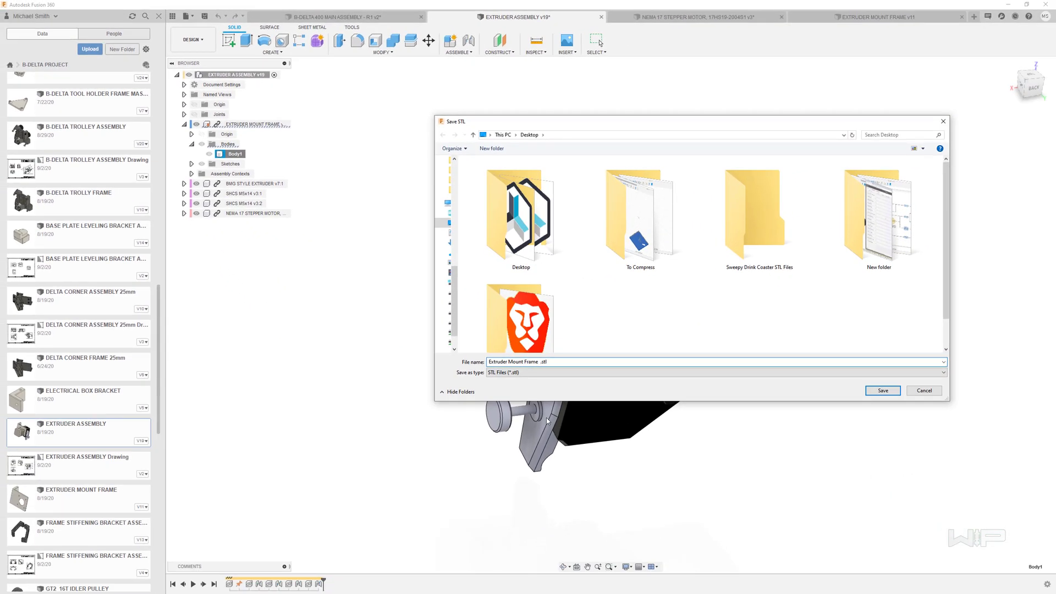
Step: Save the STL to the Desktop as 'Extruder Mount Frame R1.stl' and clear the selection
{"action": "type", "text": "R1"}
{"action": "left_click", "coordinate": [882, 390]}
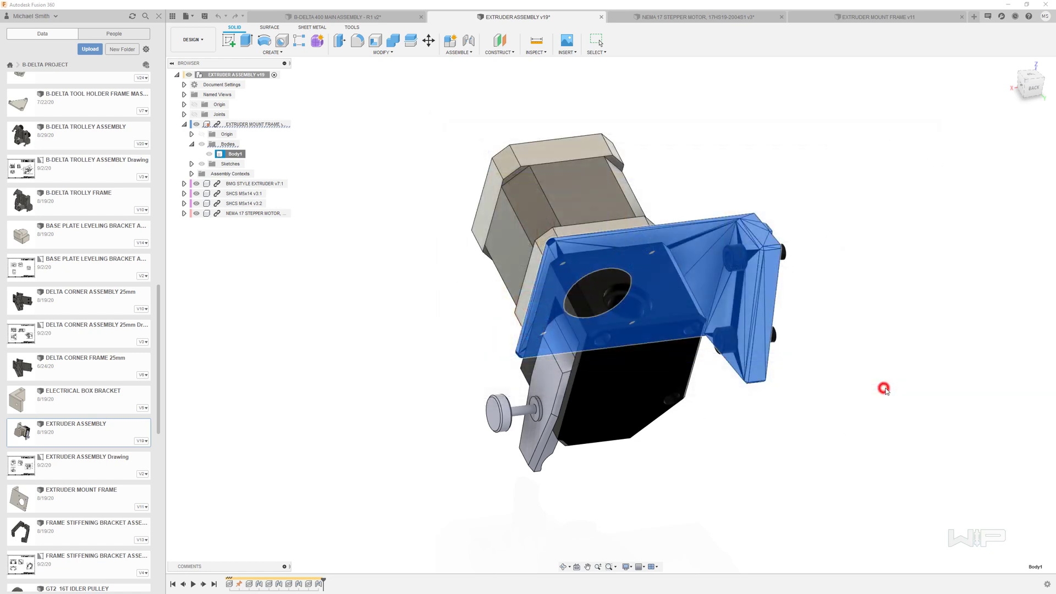
{"action": "left_click", "coordinate": [865, 375]}
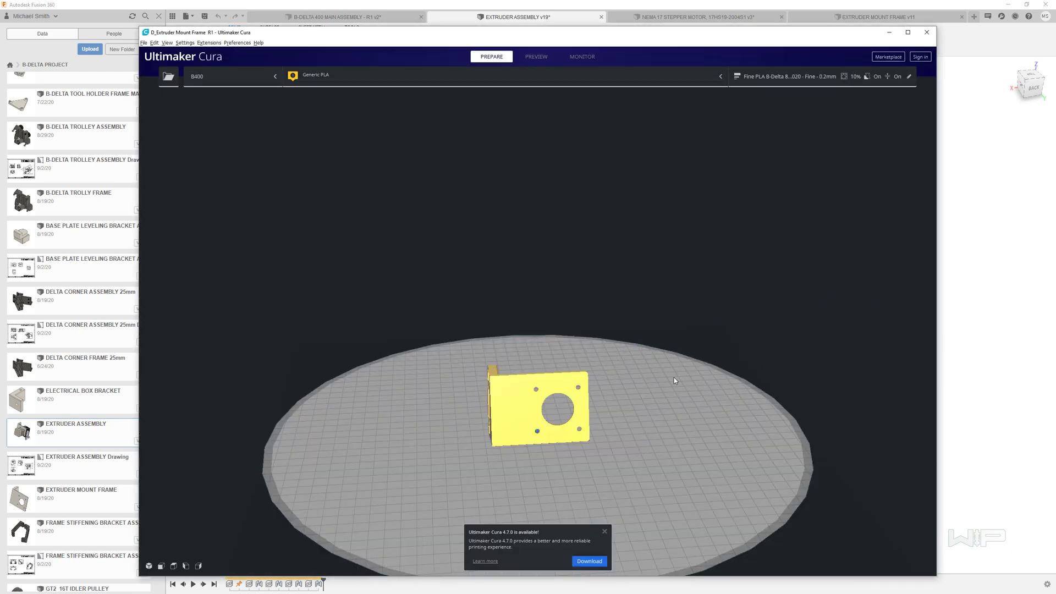
Step: Select the mount frame and tilt it 45 degrees with the Rotate tool
{"action": "left_click", "coordinate": [536, 435]}
{"action": "right_click_drag", "start_coordinate": [566, 448], "coordinate": [500, 427]}
{"action": "scroll", "coordinate": [542, 468], "scroll_direction": "up", "scroll_amount": 3}
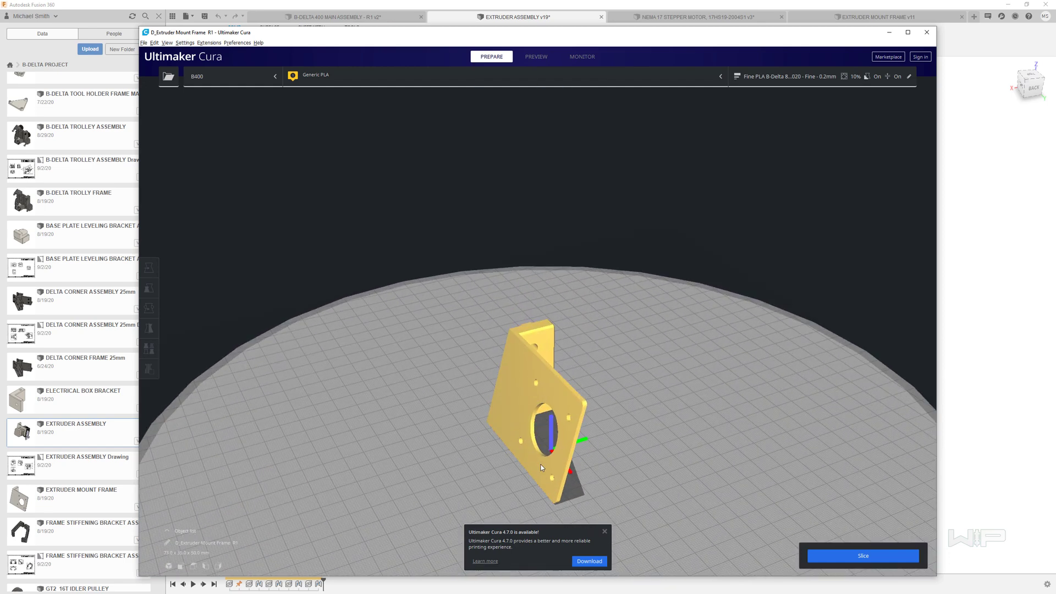
{"action": "right_click_drag", "start_coordinate": [660, 460], "coordinate": [582, 311]}
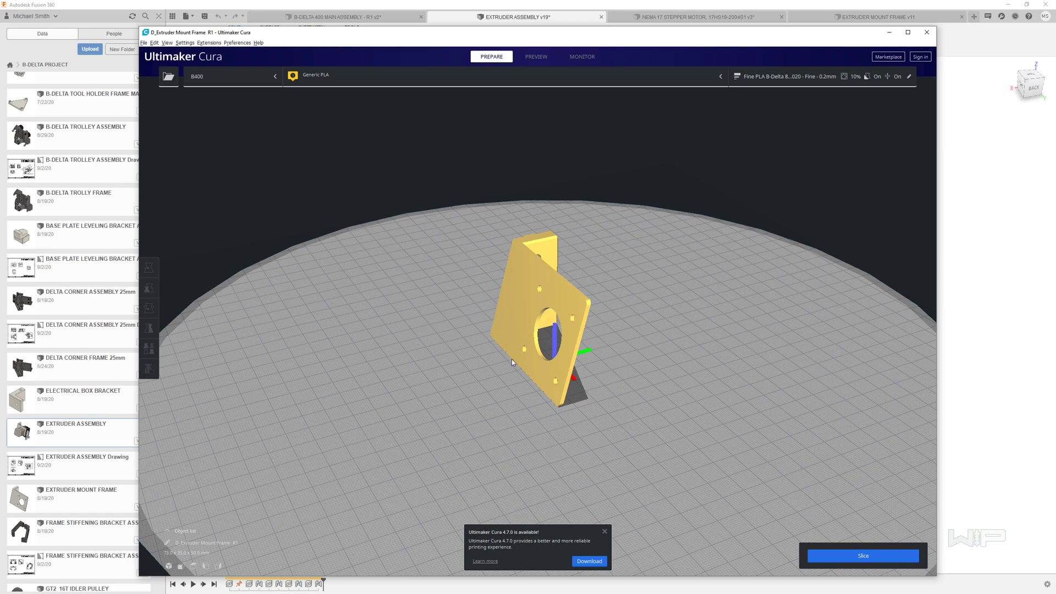
{"action": "right_click_drag", "start_coordinate": [510, 359], "coordinate": [486, 355]}
{"action": "left_click", "coordinate": [525, 289]}
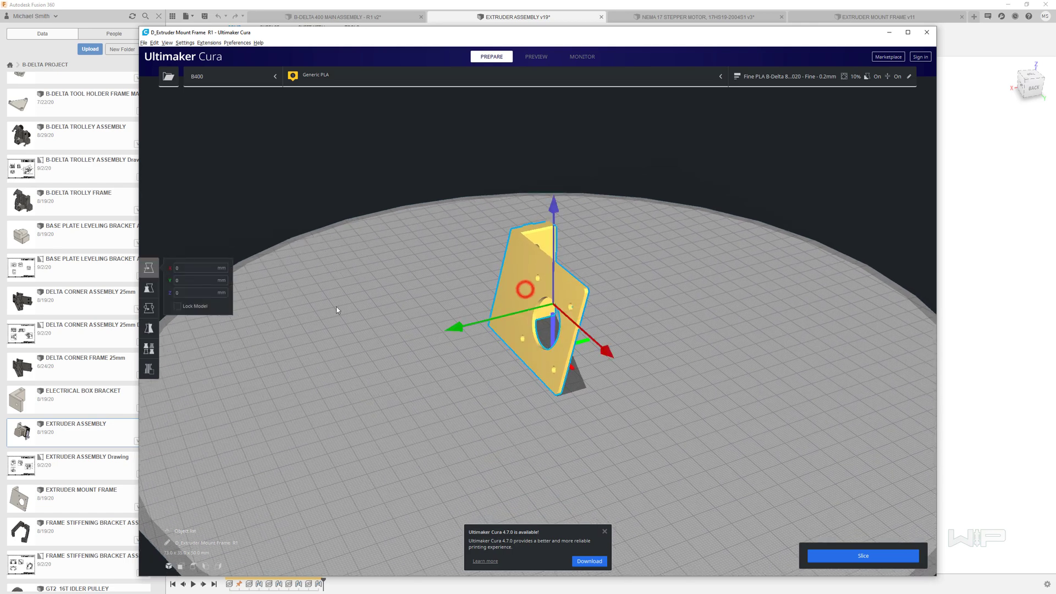
{"action": "left_click", "coordinate": [149, 309]}
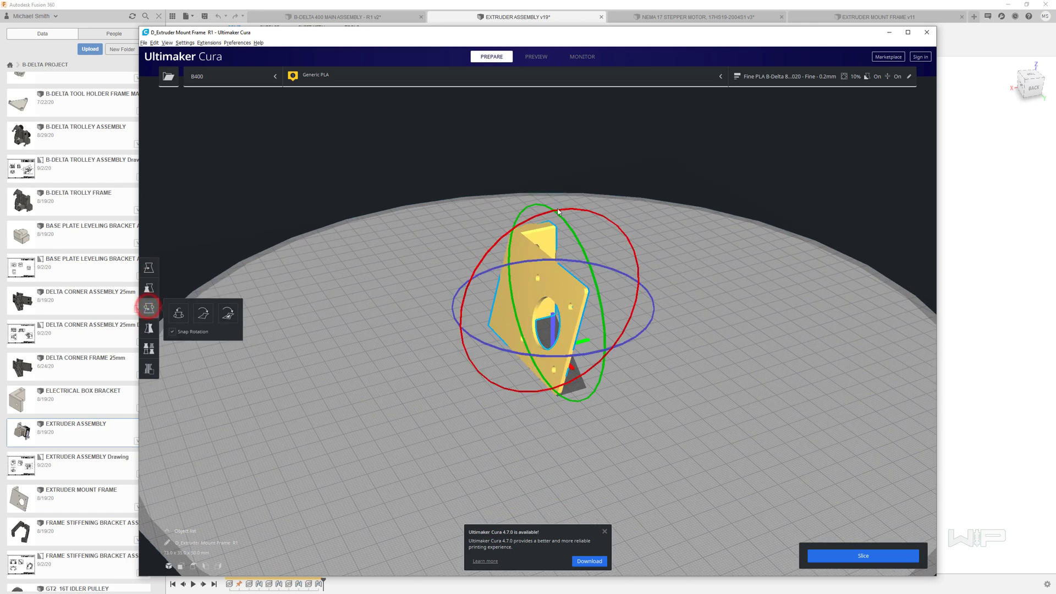
{"action": "left_click_drag", "start_coordinate": [562, 209], "coordinate": [423, 321]}
{"action": "left_click", "coordinate": [178, 312]}
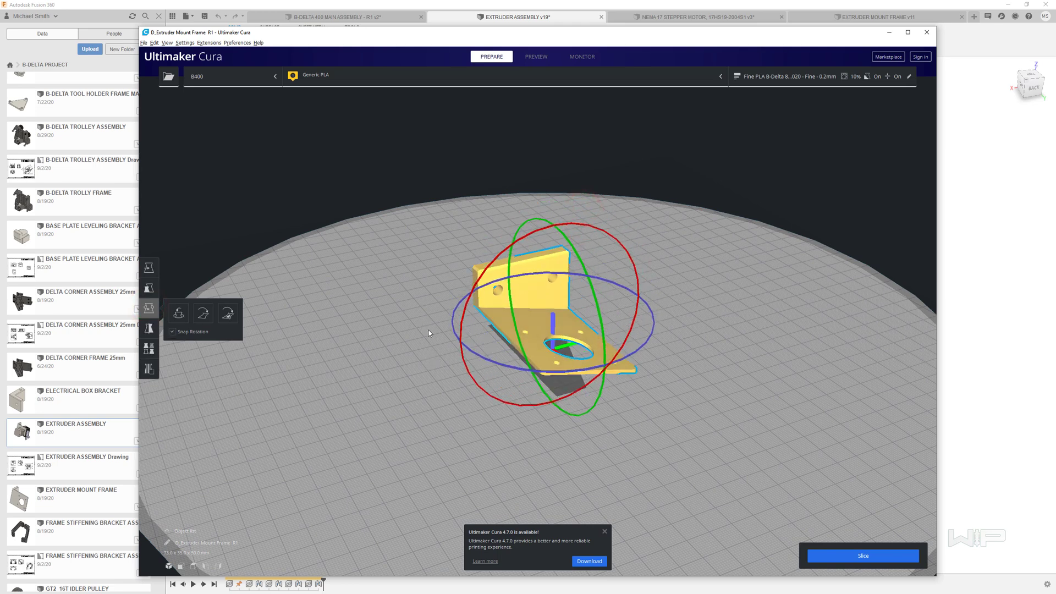
Step: Lay the mount frame flat, then slice and preview it: 1 h 23 min, 15 g, 5.14 m
{"action": "left_click", "coordinate": [212, 321]}
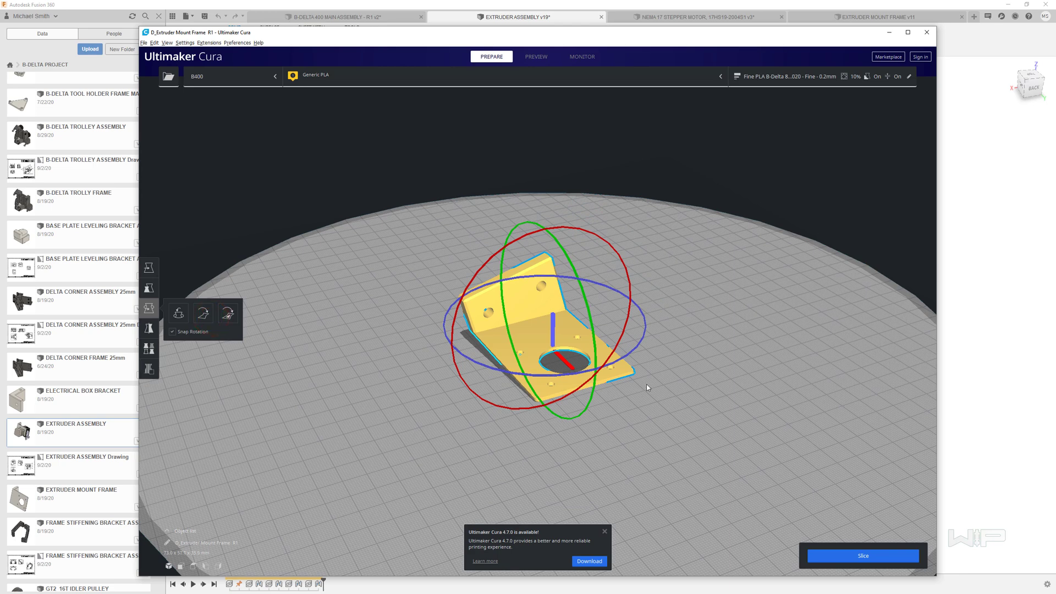
{"action": "left_click", "coordinate": [861, 556]}
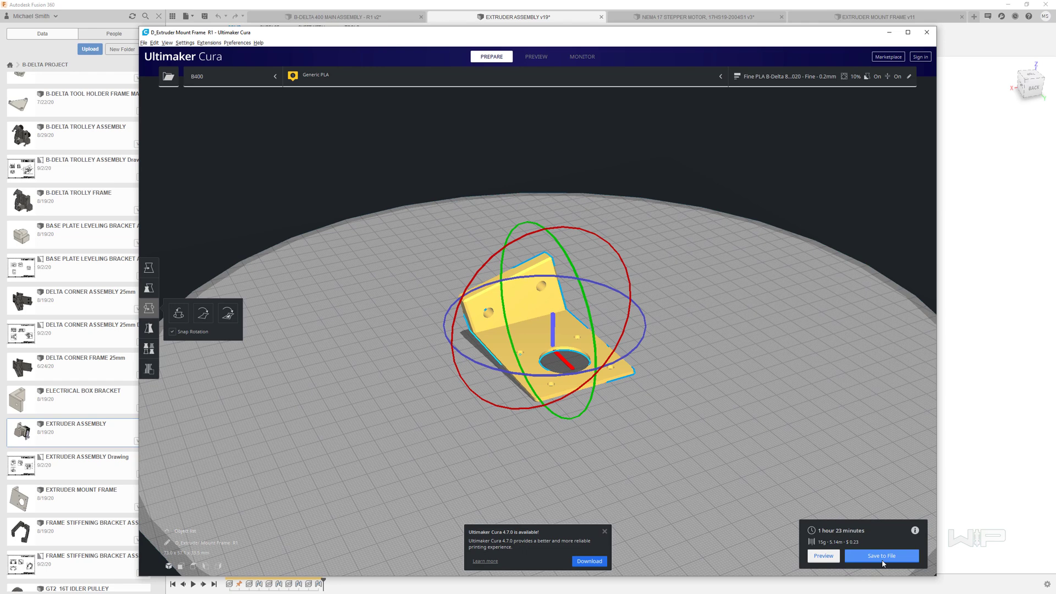
{"action": "left_click", "coordinate": [824, 556]}
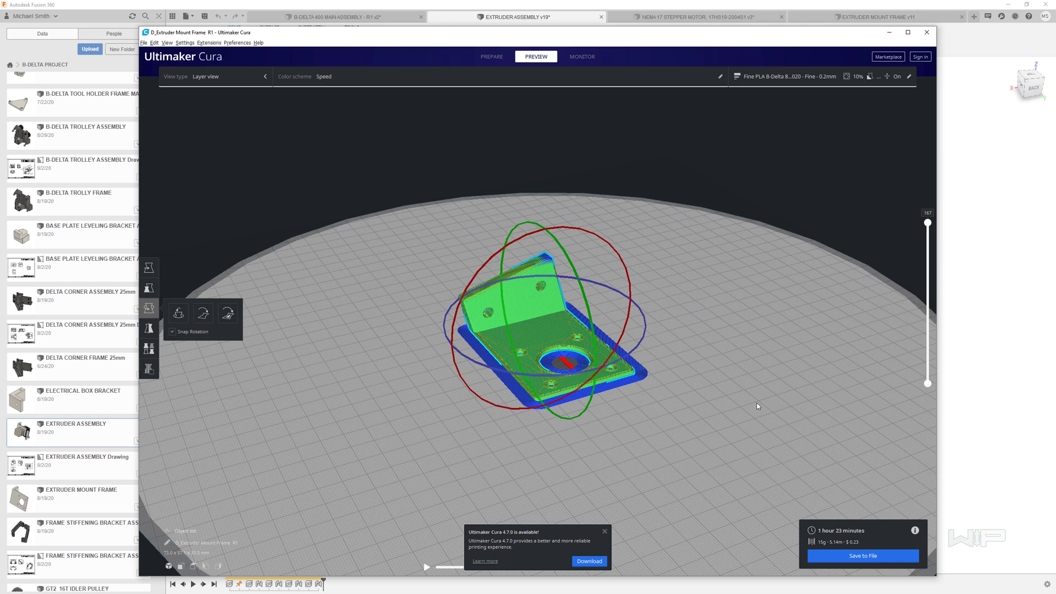
Step: Back in Fusion 360, set the STL export's print utility to the Ultimaker Cura 4.6 shortcut
{"action": "left_click", "coordinate": [1002, 332]}
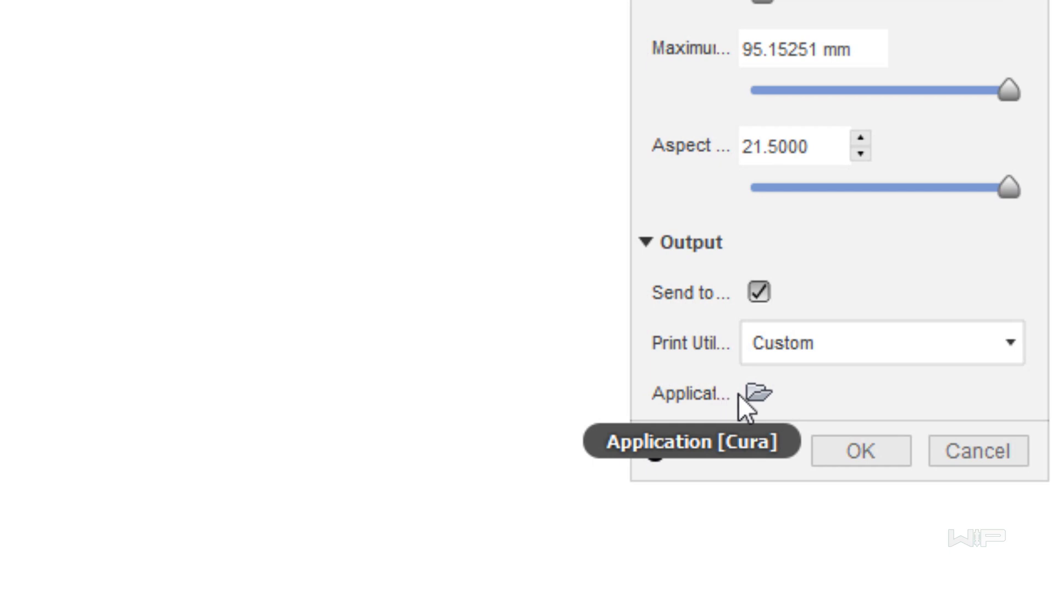
{"action": "left_click", "coordinate": [758, 392]}
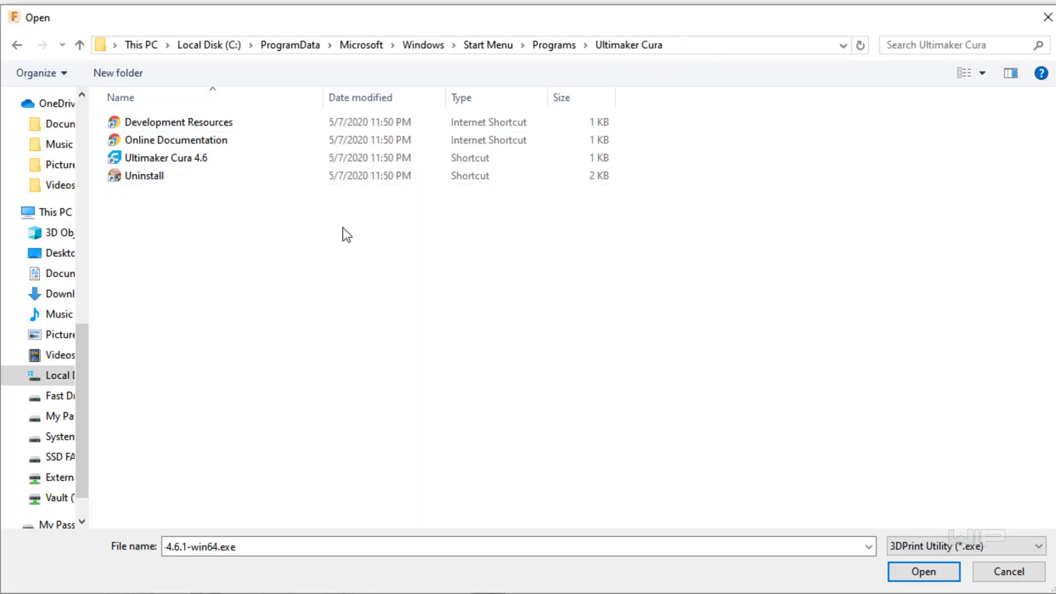
{"action": "left_click", "coordinate": [159, 161]}
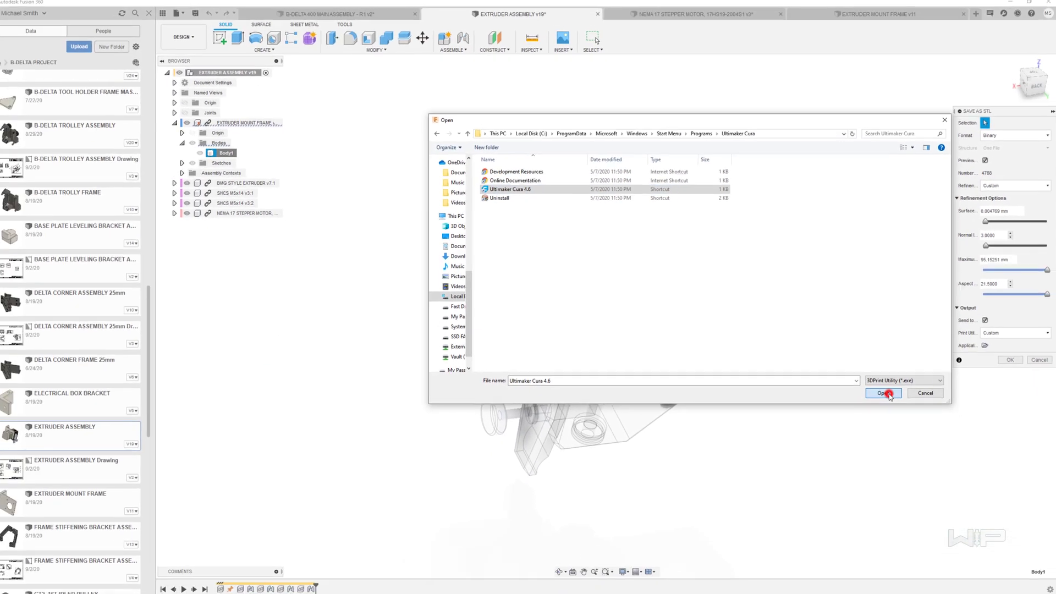
{"action": "left_click", "coordinate": [901, 454]}
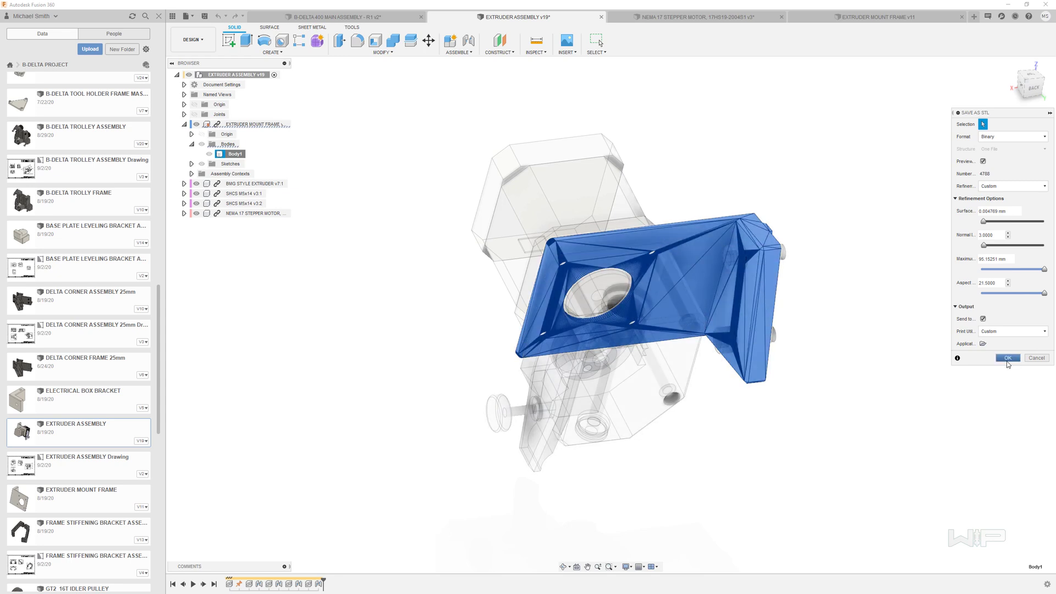
Step: Export Body1 so Cura 4.6.1 opens with the mount frame upright on the build plate
{"action": "left_click", "coordinate": [1008, 359]}
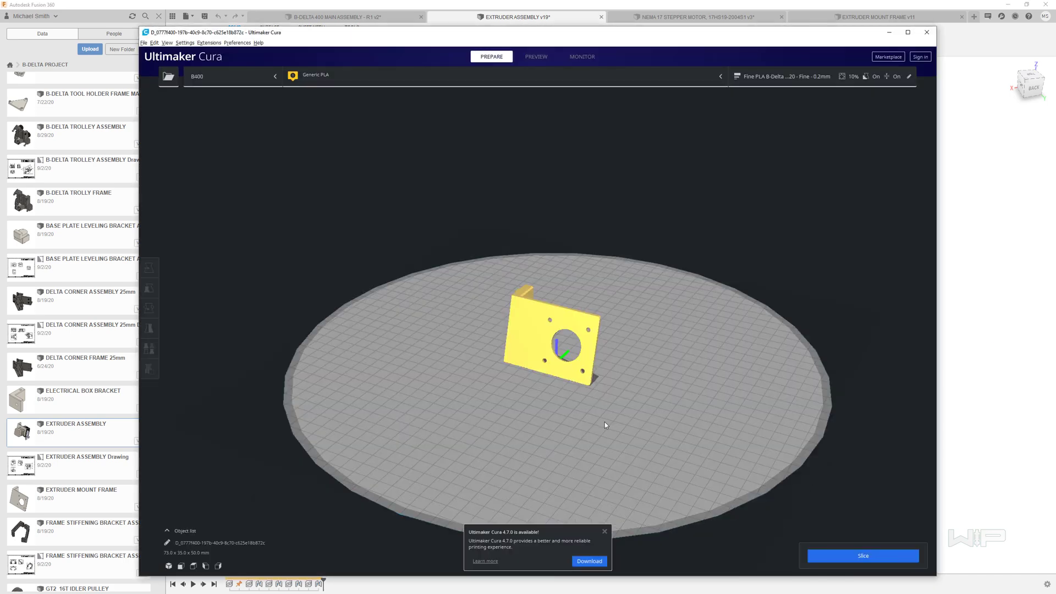
{"action": "right_click_drag", "start_coordinate": [605, 425], "coordinate": [546, 400]}
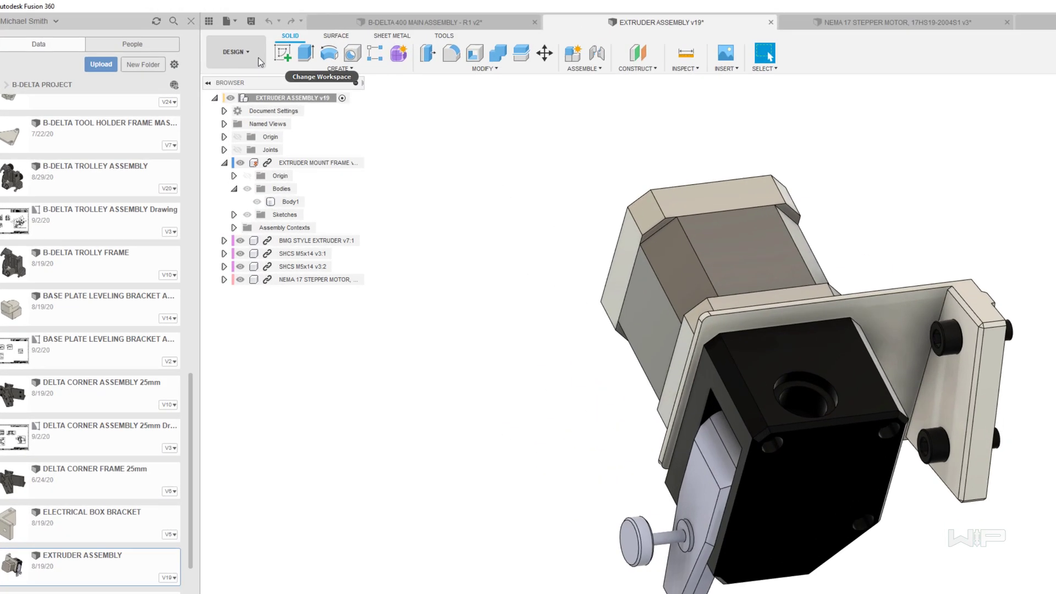
Step: Switch the EXTRUDER ASSEMBLY v19 design to the Manufacture workspace and orbit and zoom the view
{"action": "left_click", "coordinate": [208, 42]}
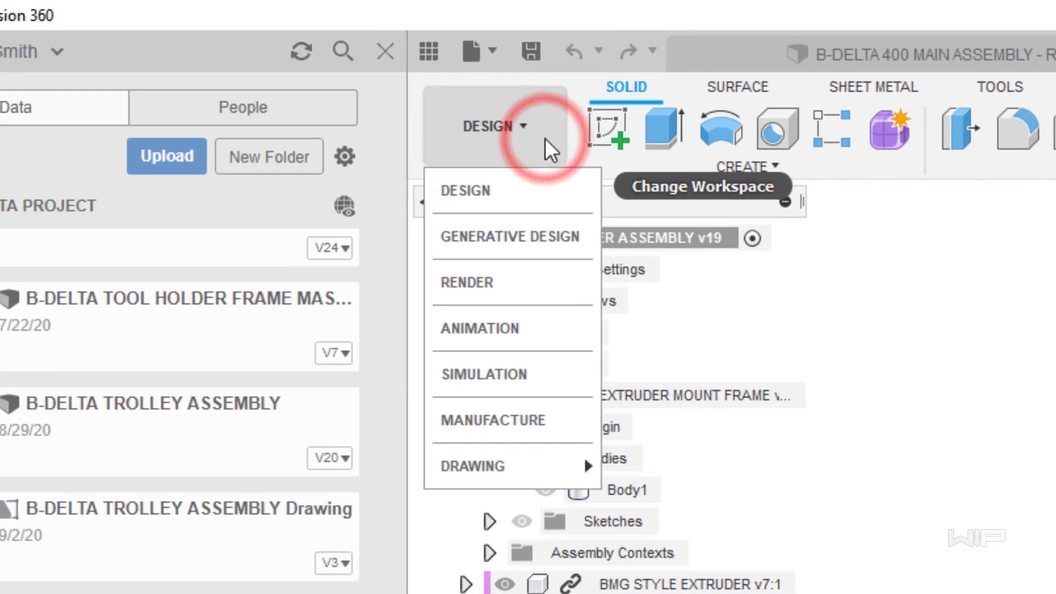
{"action": "left_click", "coordinate": [522, 418]}
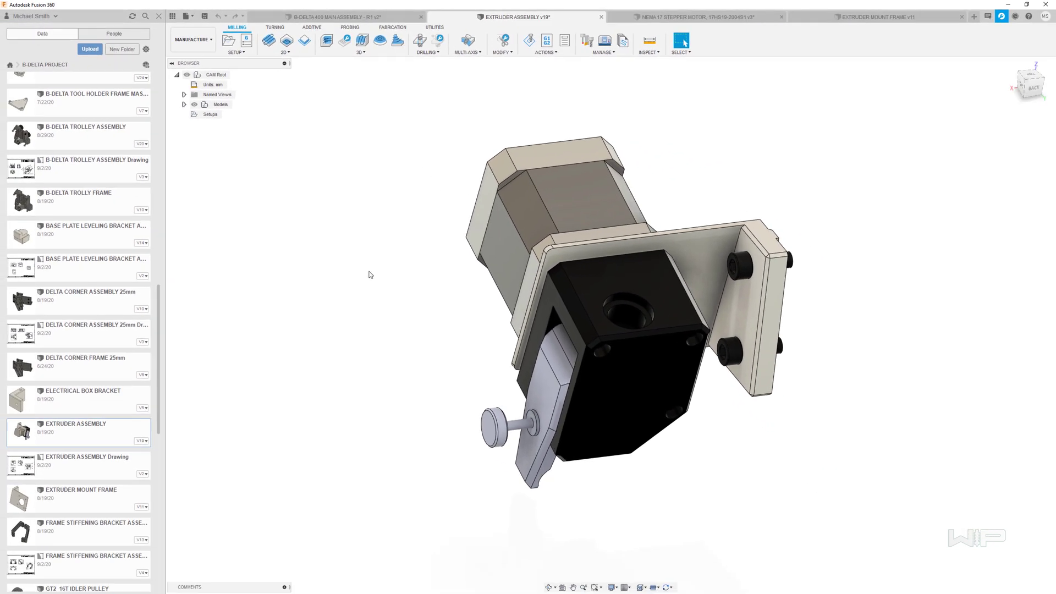
{"action": "middle_click_drag", "start_coordinate": [330, 323], "coordinate": [344, 323], "text": "shift"}
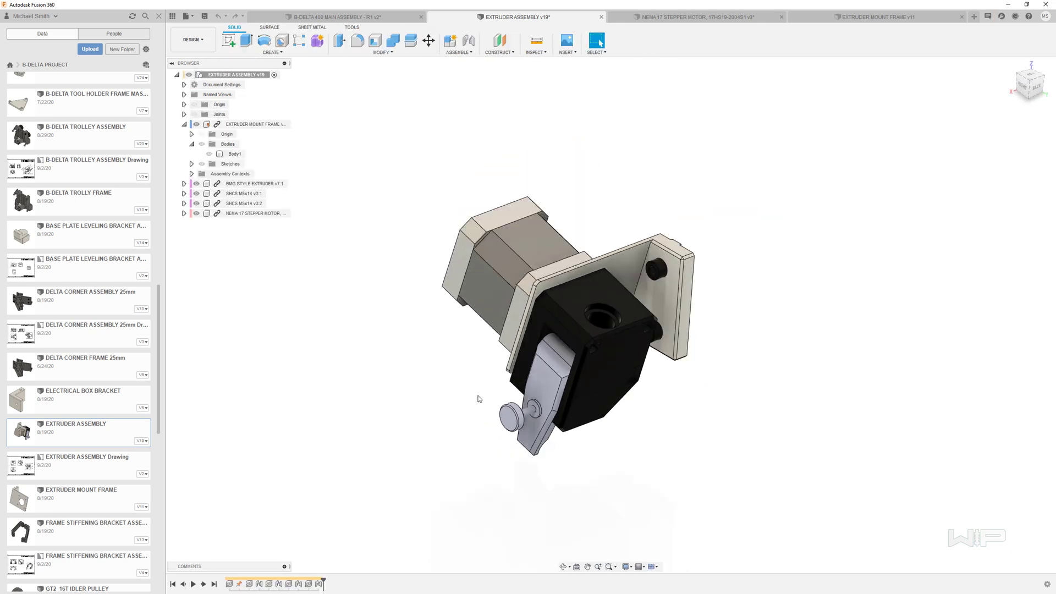
{"action": "scroll", "coordinate": [515, 374], "scroll_direction": "up", "scroll_amount": 3}
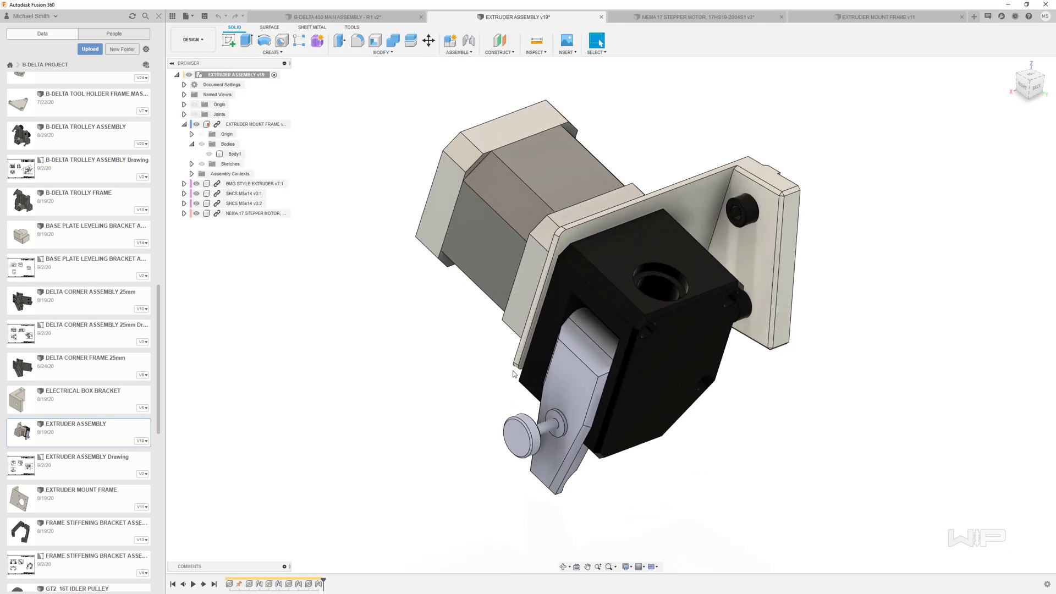